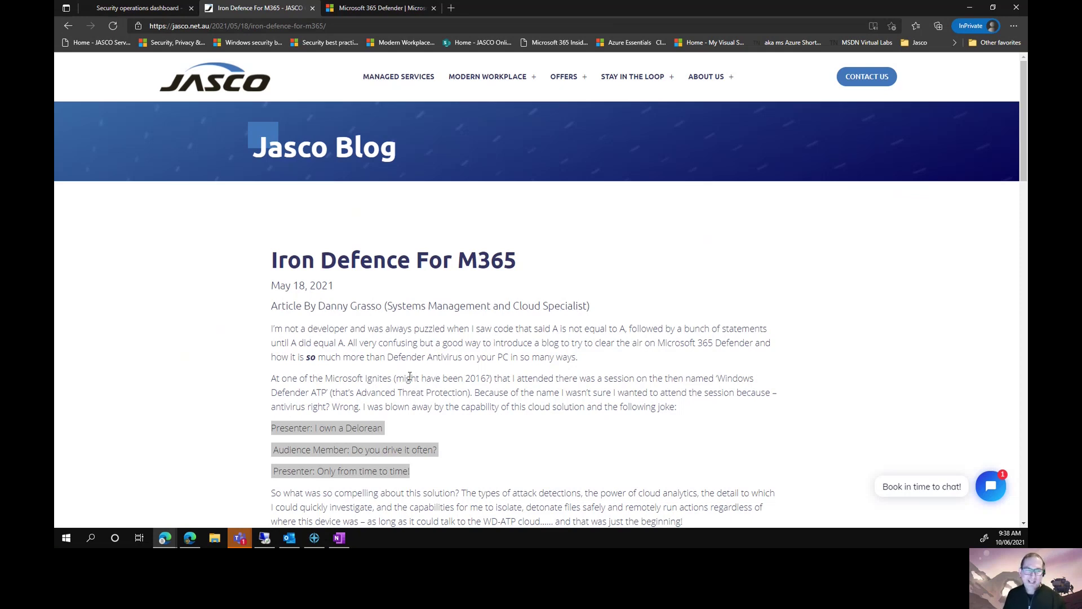
- Review the Microsoft 365 Defender overview article, and switch to the Defender Security Center's security operations dashboard
left_click(411, 13)
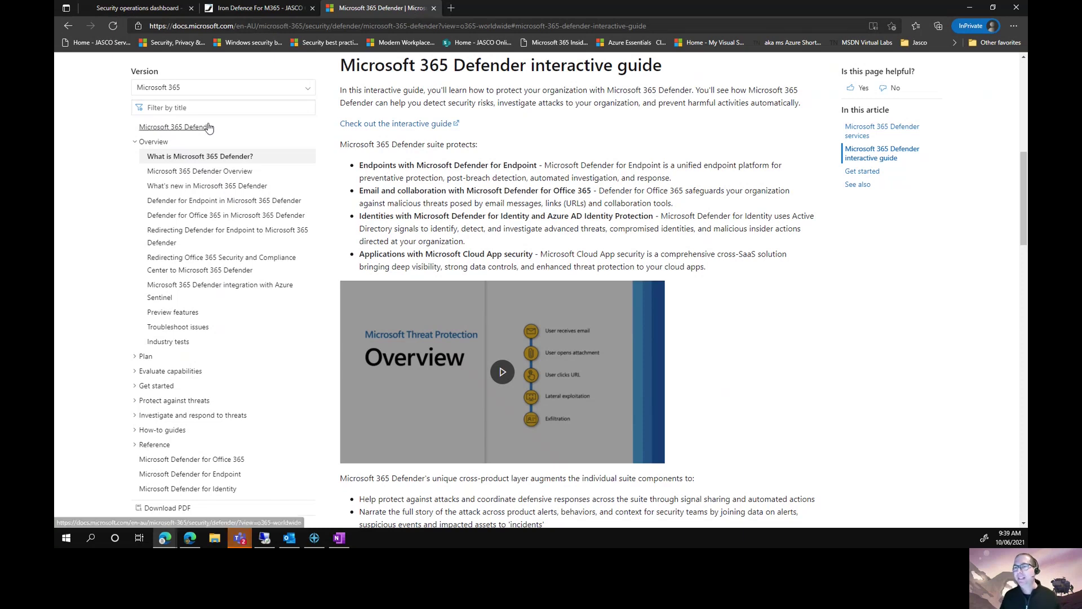
left_click(121, 12)
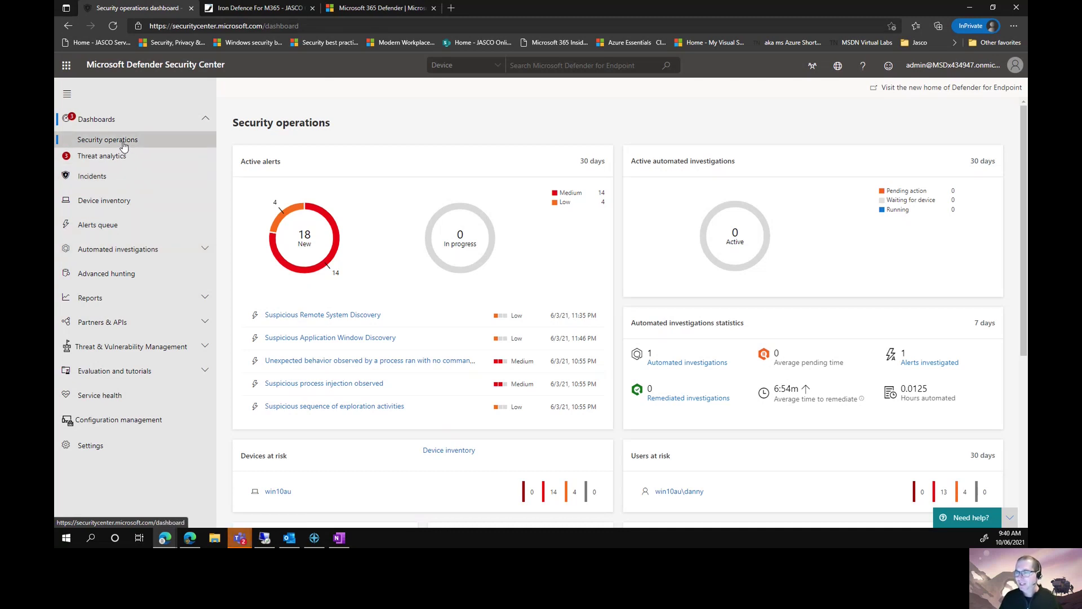
- From the incidents list, open the device timeline for the Suspicious Remote System Discovery alert in the Execution & Discovery incident
left_click(93, 180)
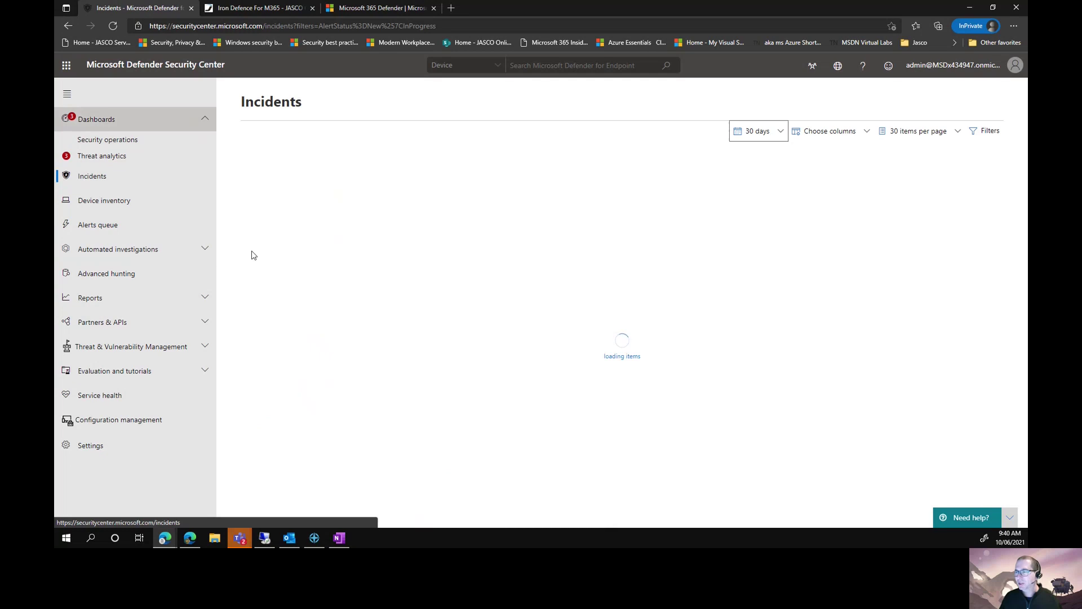
left_click(270, 180)
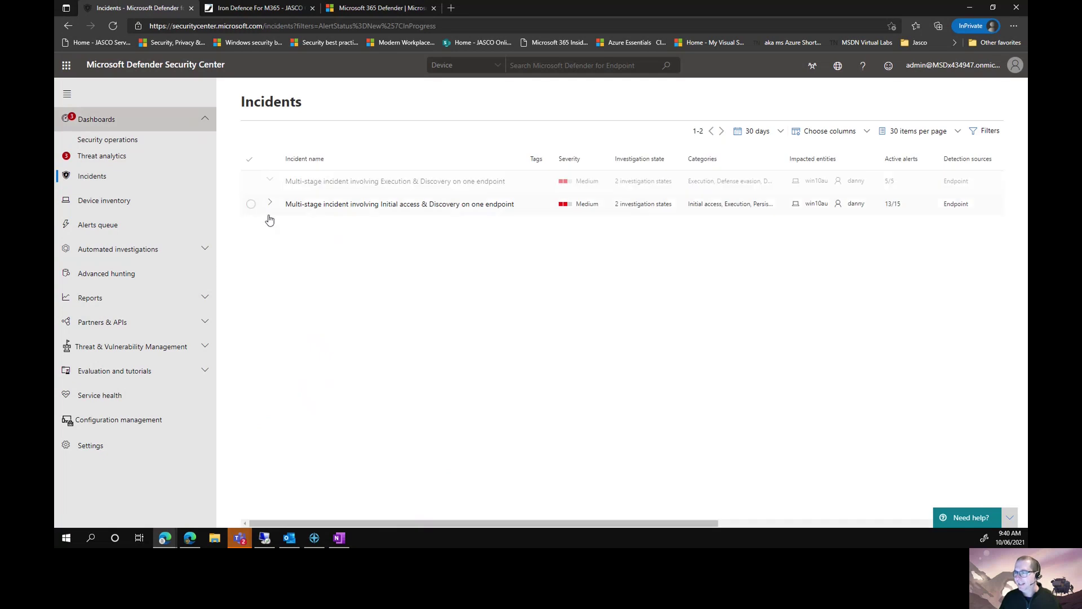
left_click(251, 204)
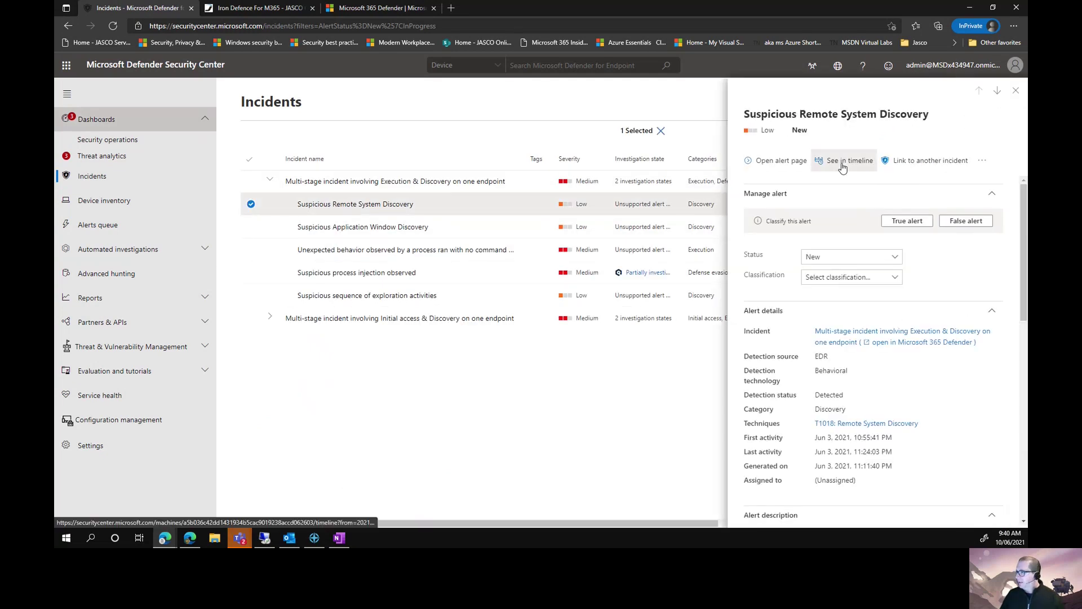
left_click(843, 163)
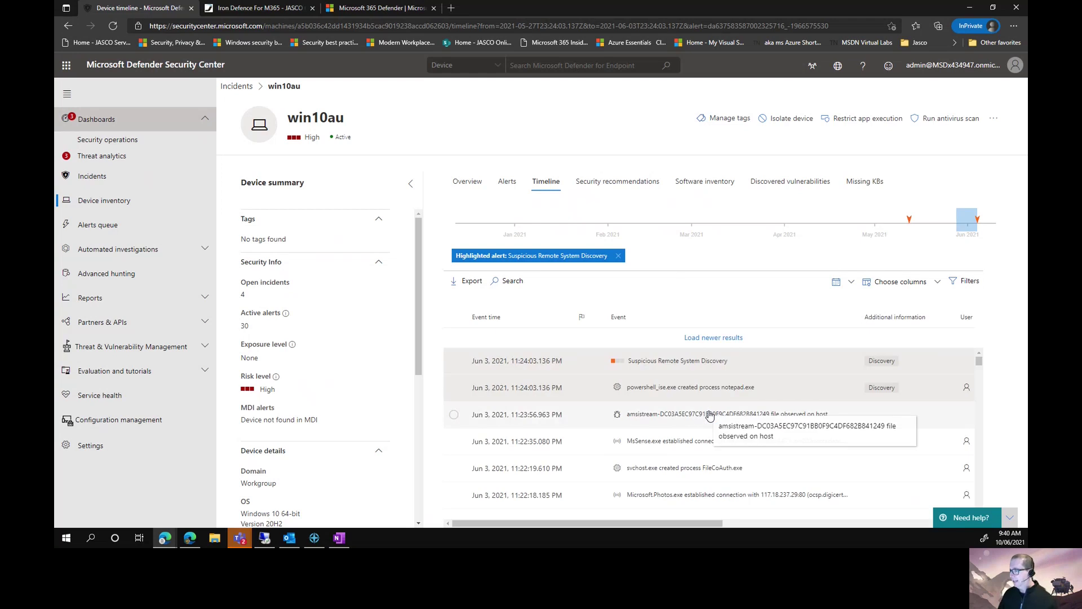
- Load newer timeline results and examine the events around the Suspicious Remote System Discovery alert
left_click(720, 339)
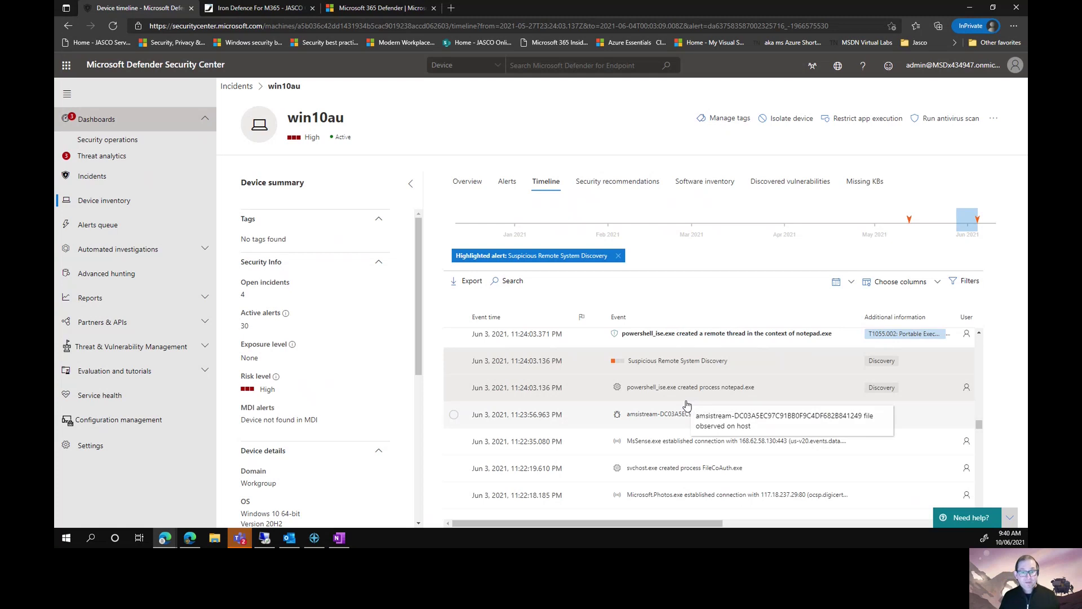
scroll(686, 404, "up", 4)
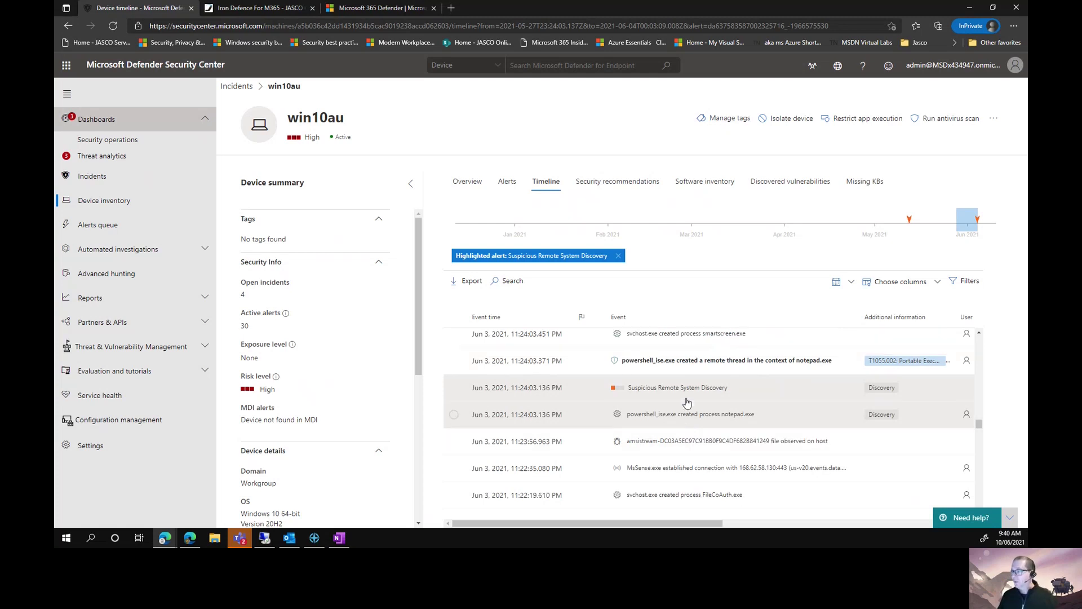
scroll(686, 402, "up", 1)
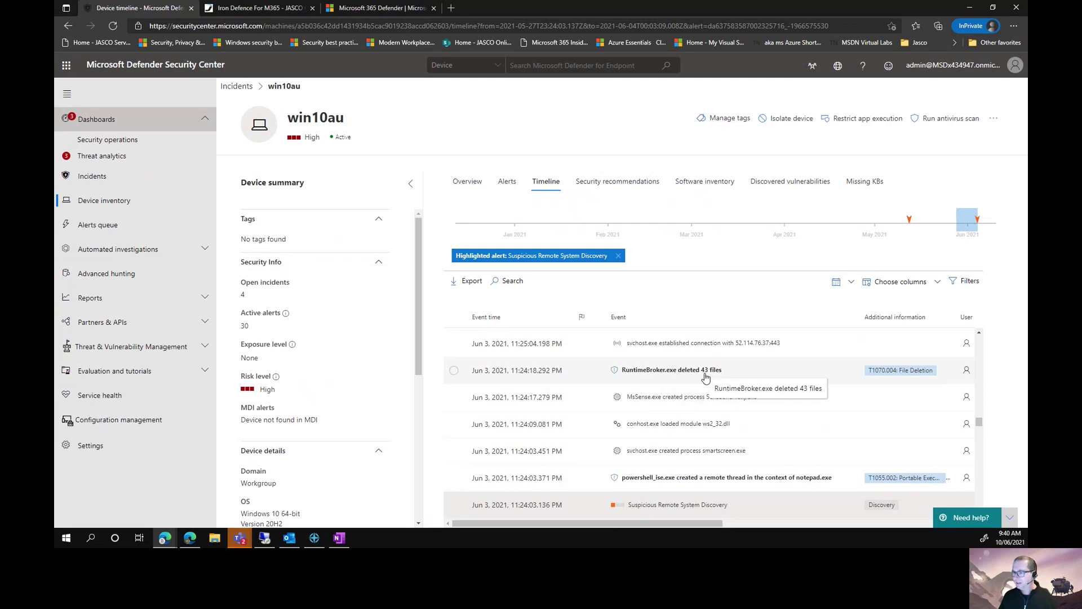
scroll(704, 429, "down", 2)
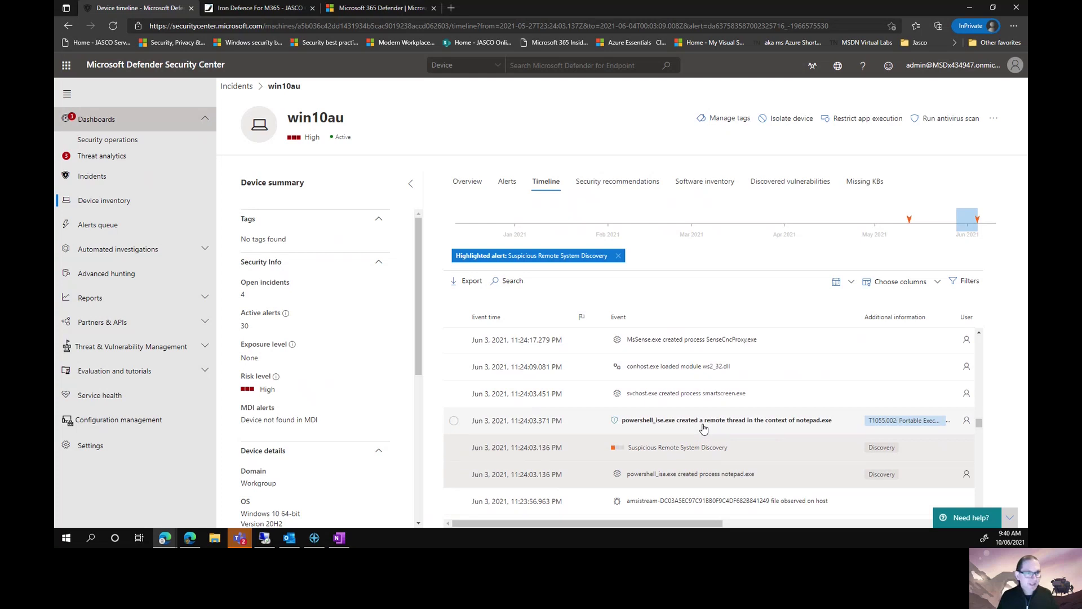
- Examine the technique info and process entities of the event where powershell_ise.exe created a remote thread in notepad.exe
left_click(455, 423)
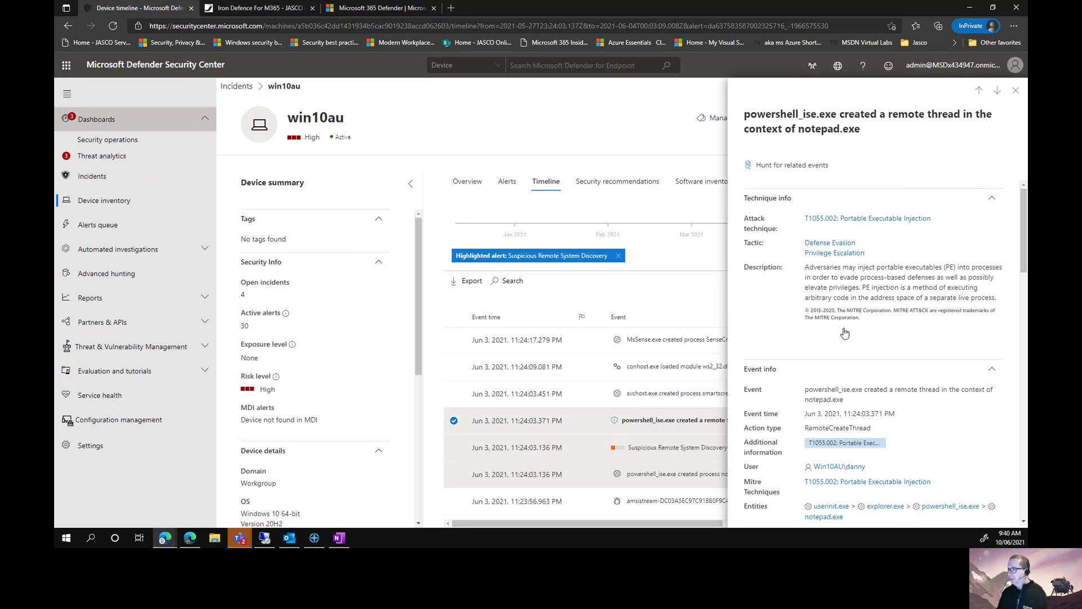
mouse_move(910, 293)
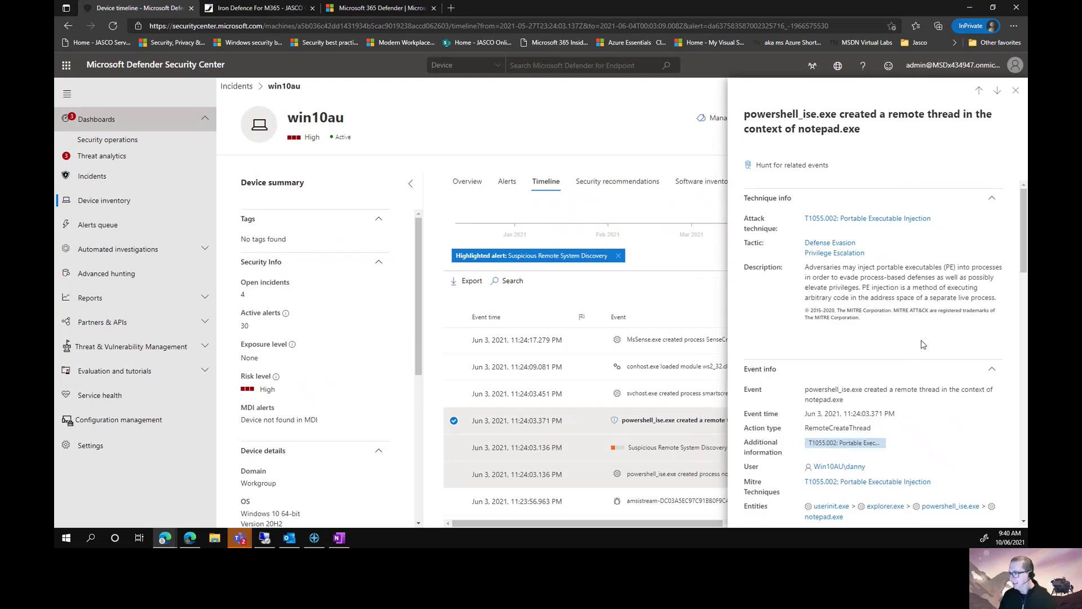
scroll(923, 343, "down", 5)
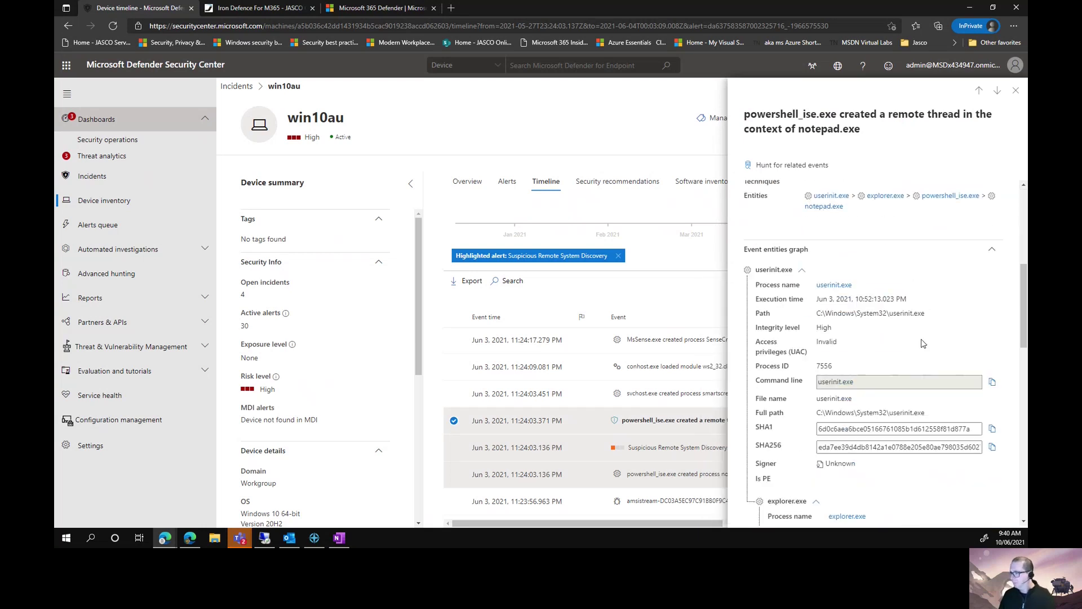
scroll(923, 344, "down", 2)
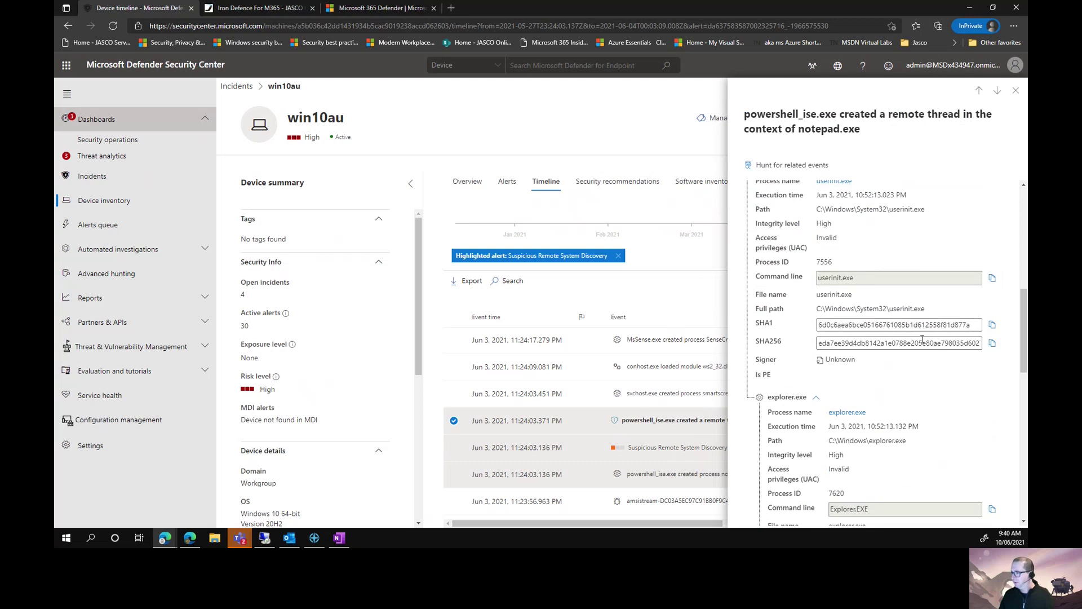
scroll(923, 339, "down", 8)
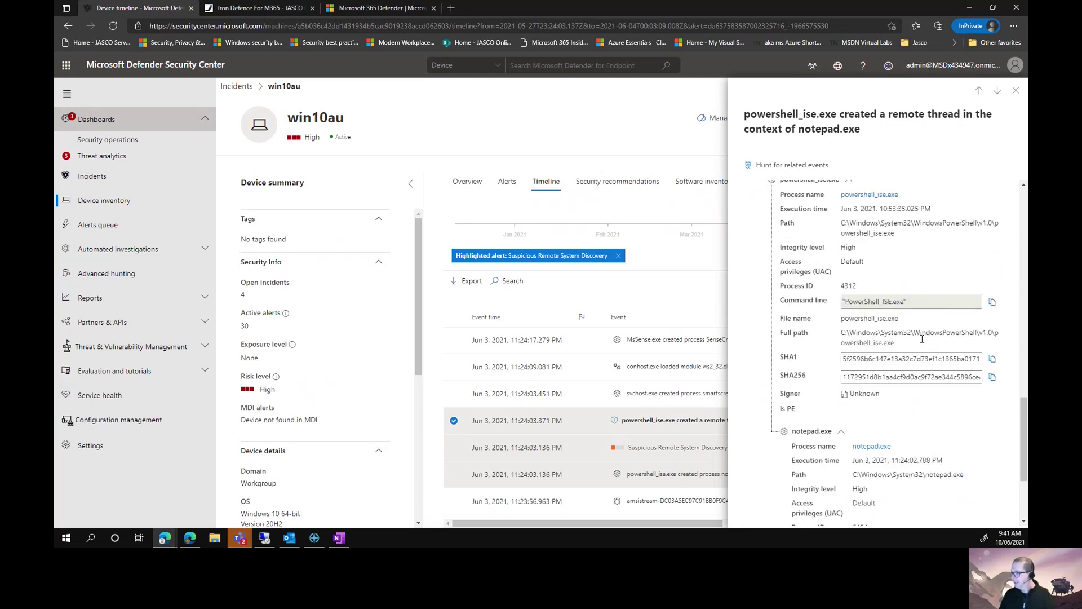
scroll(923, 338, "down", 3)
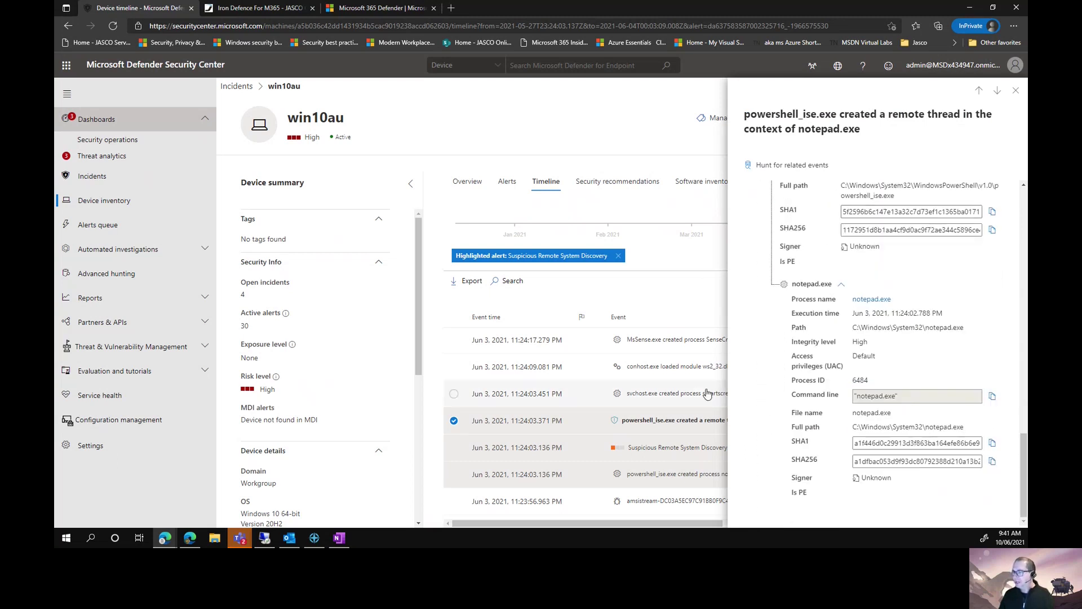
left_click(1015, 90)
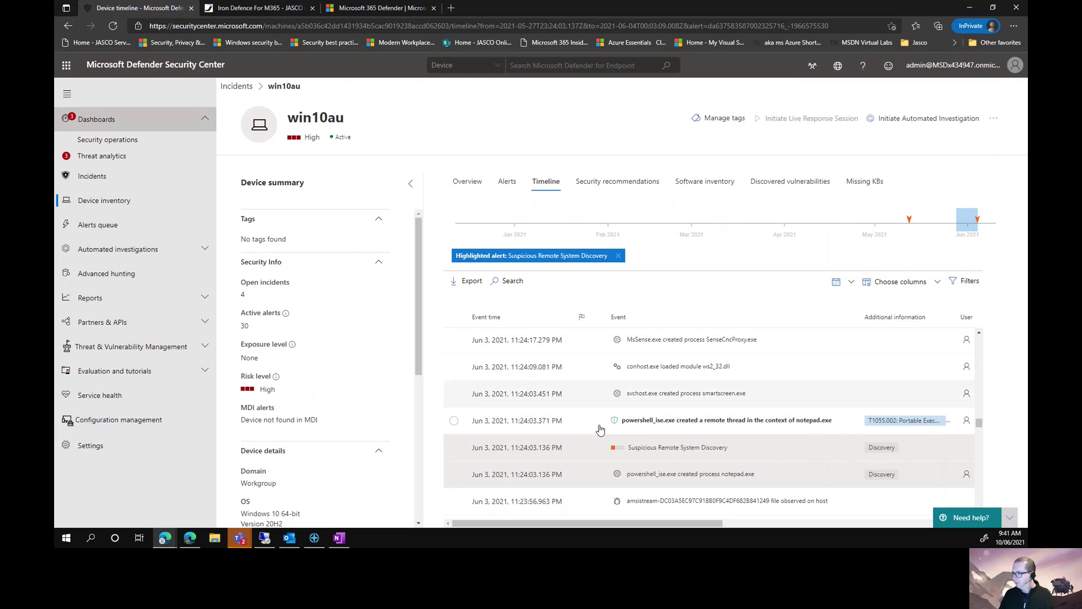
- Inspect the details of the smartscreen.exe process creation event and the Suspicious Remote System Discovery alert
left_click(454, 395)
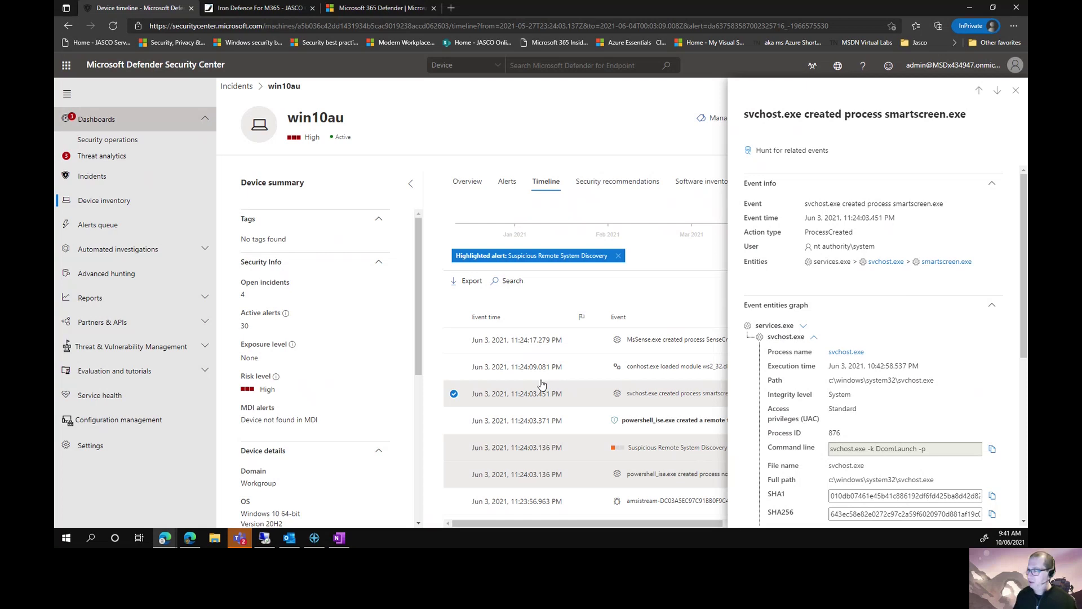
left_click(1016, 91)
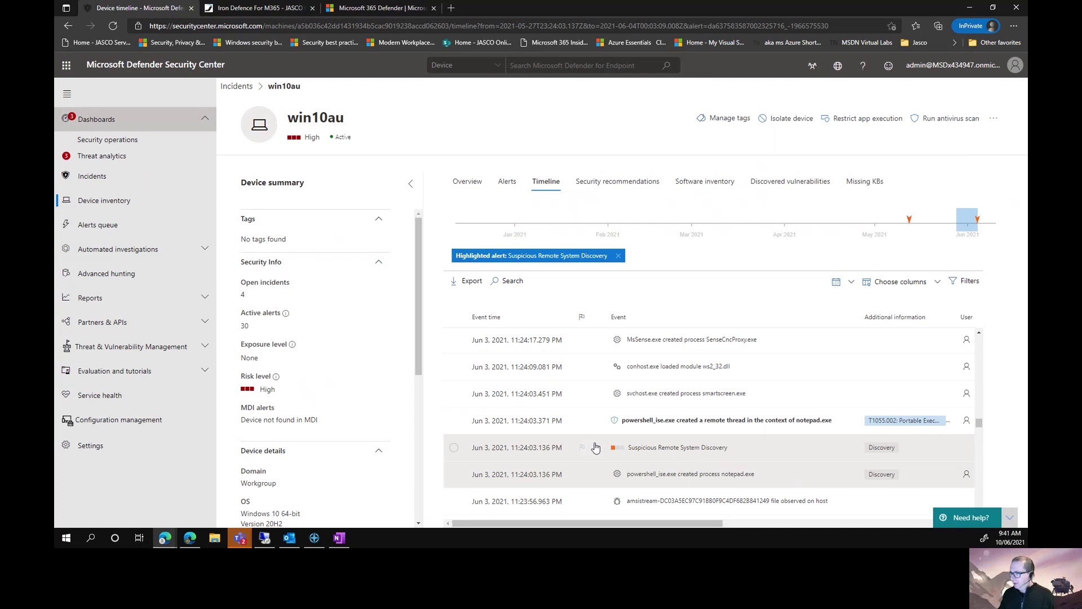
scroll(596, 447, "down", 3)
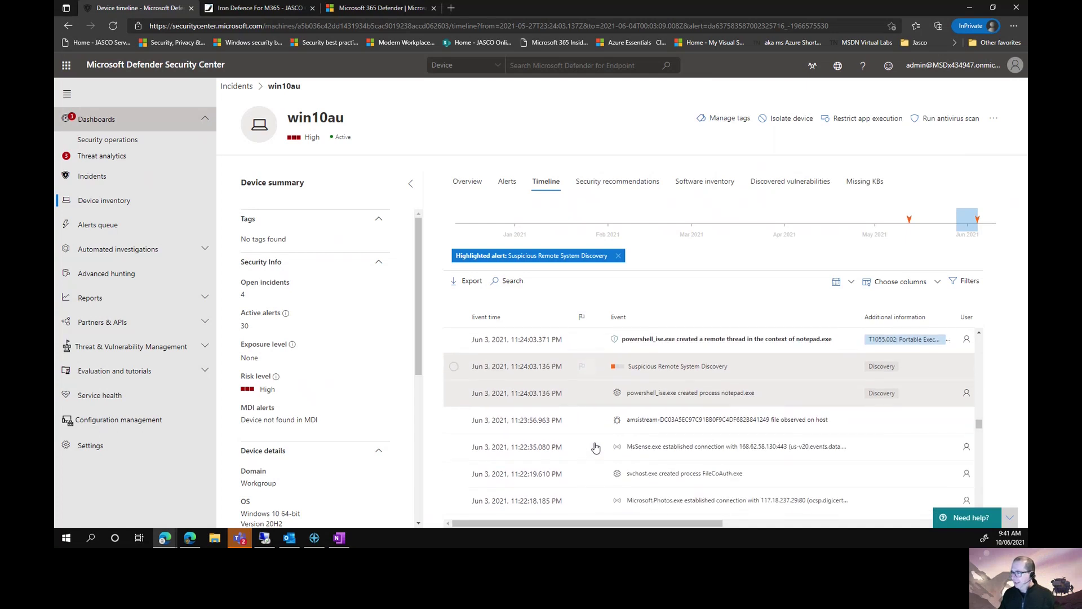
left_click(454, 361)
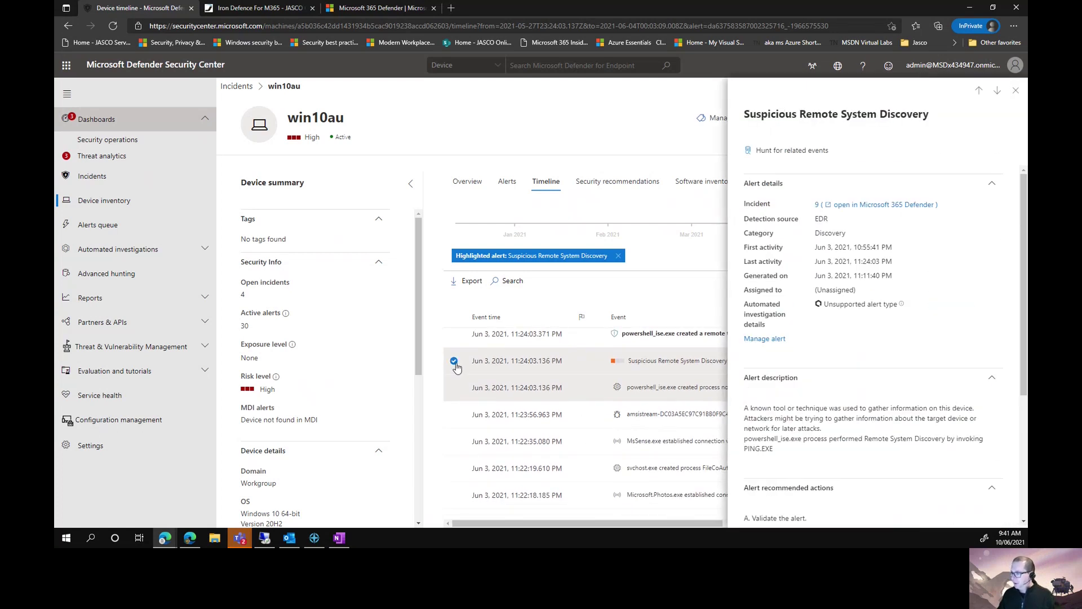
left_click(1015, 91)
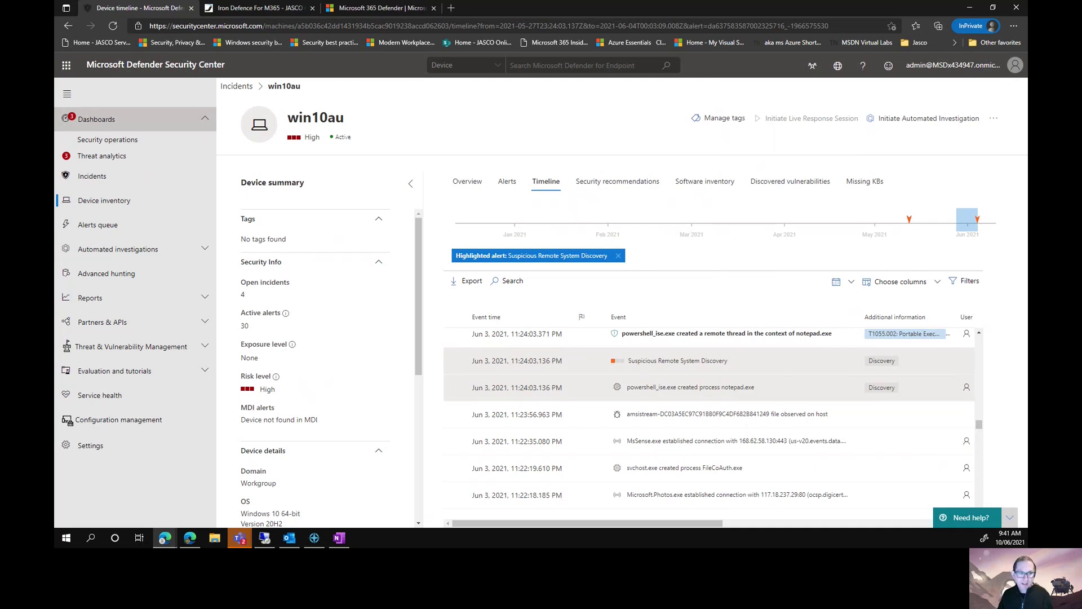
- Review the network isolation options for win10au without isolating it, and list the additional device response actions
mouse_move(317, 546)
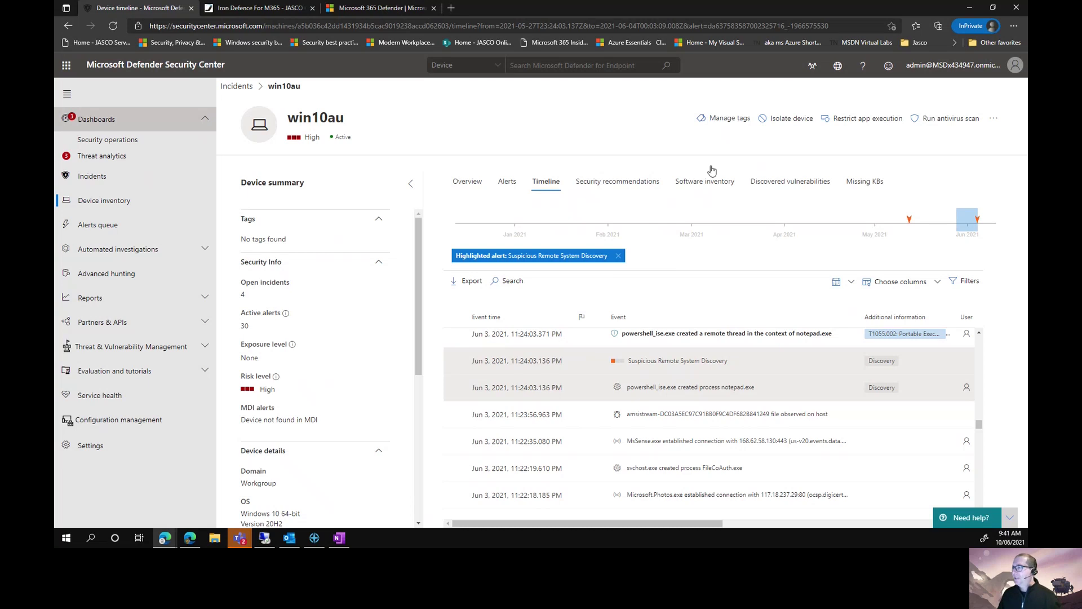
left_click(792, 120)
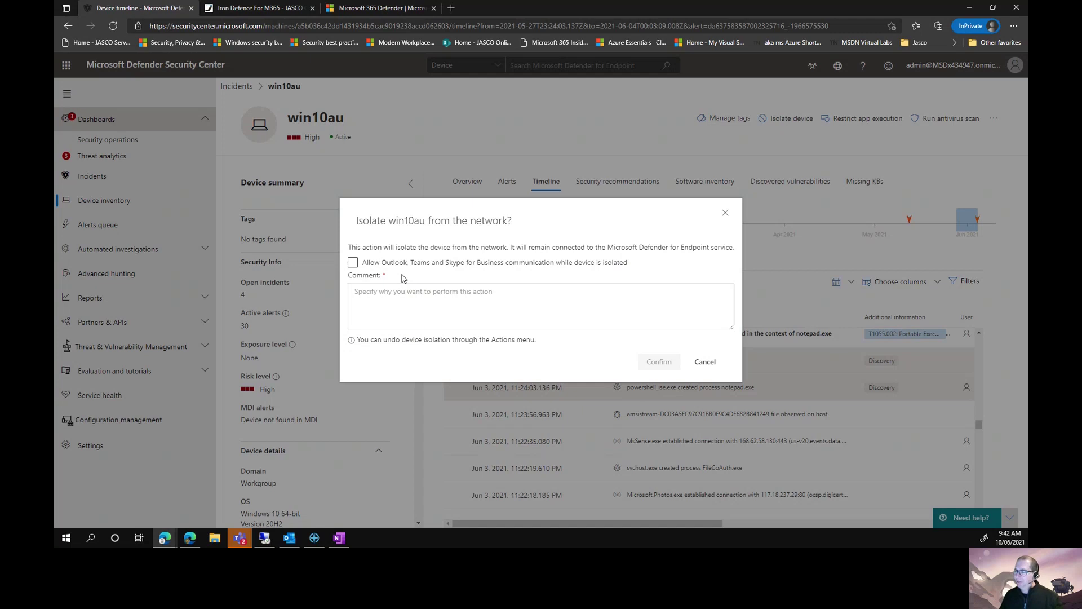
left_click(705, 361)
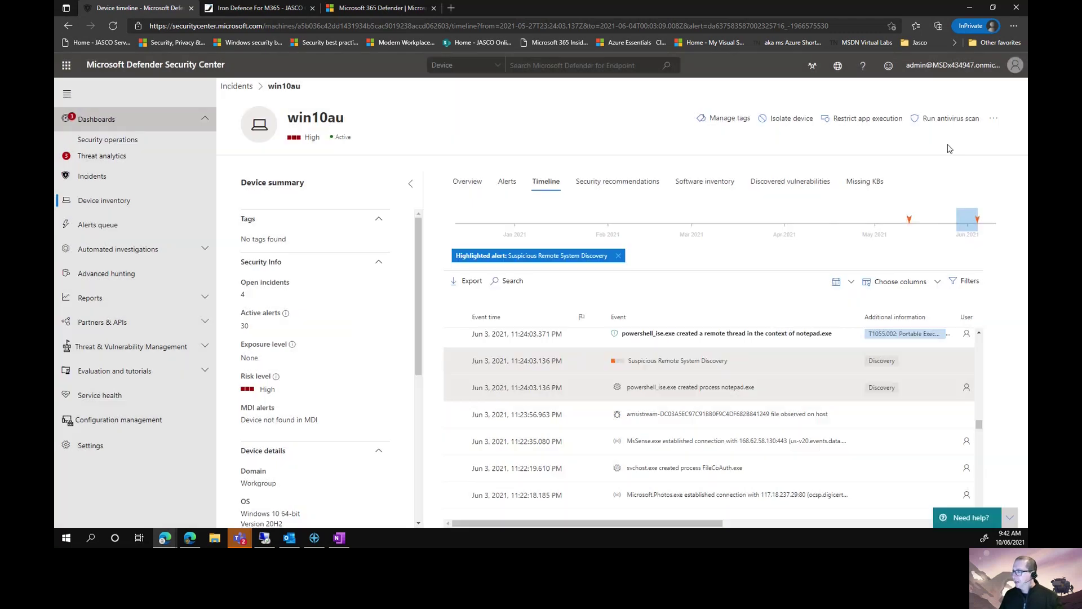
left_click(993, 119)
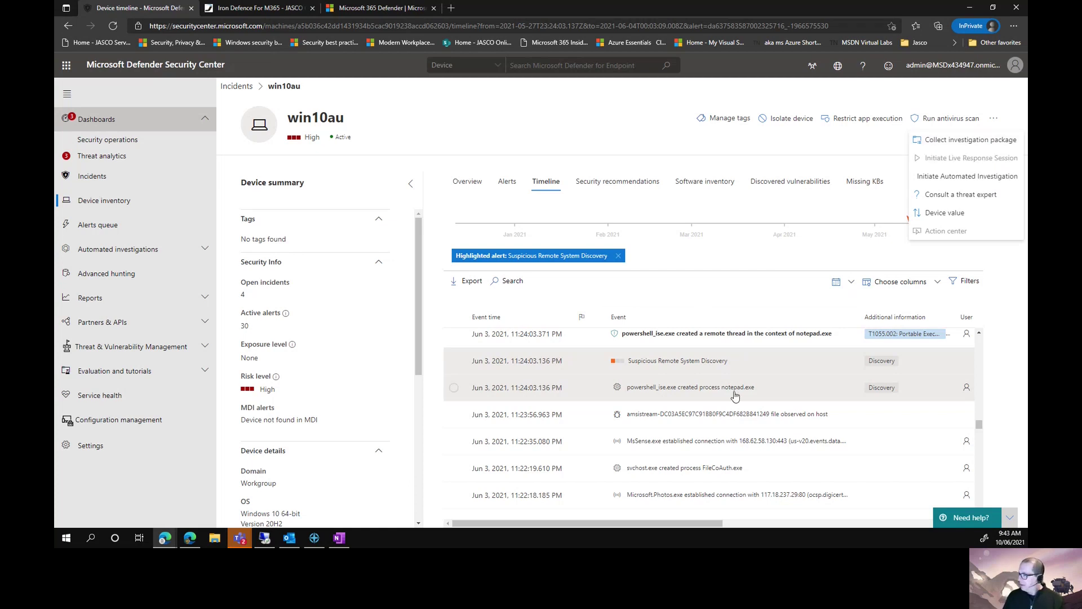
- Open the notepad.exe file page from the powershell_ise.exe process creation event and show its deep analysis options
left_click(453, 387)
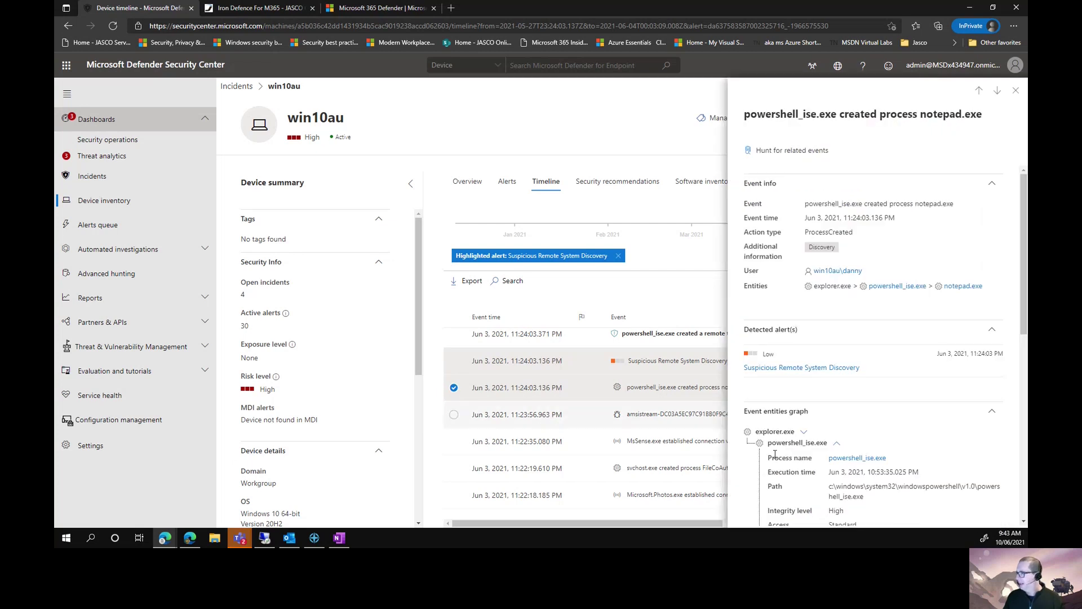
left_click(883, 414)
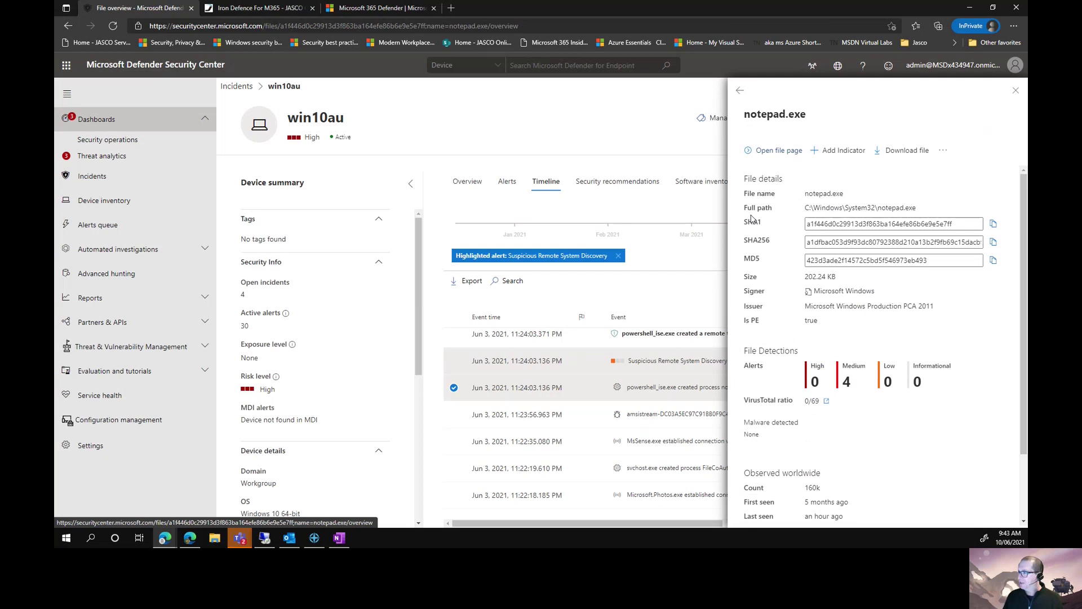
left_click(791, 151)
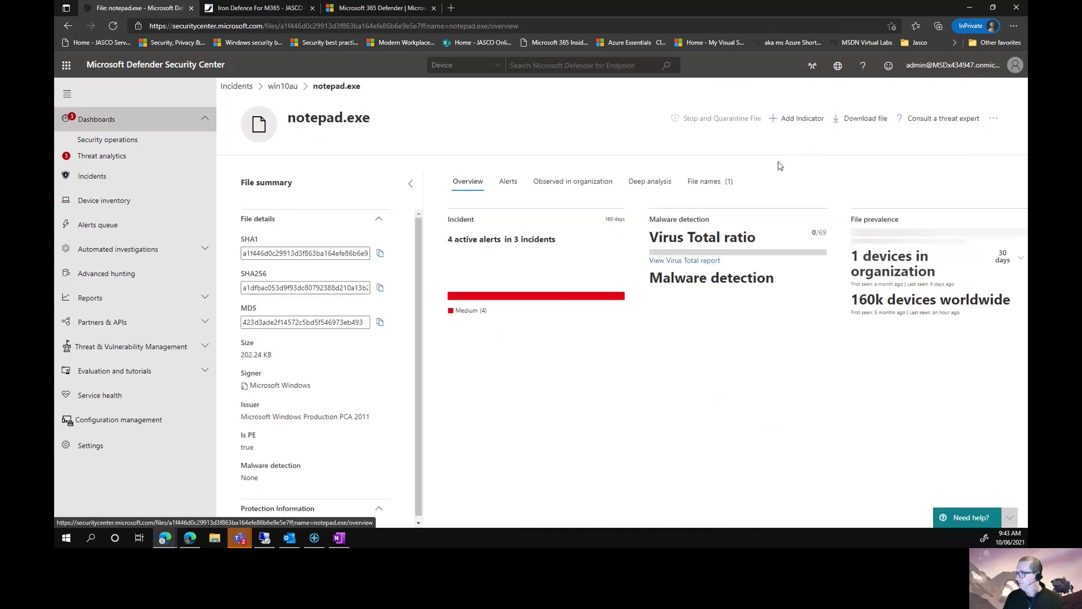
left_click(669, 182)
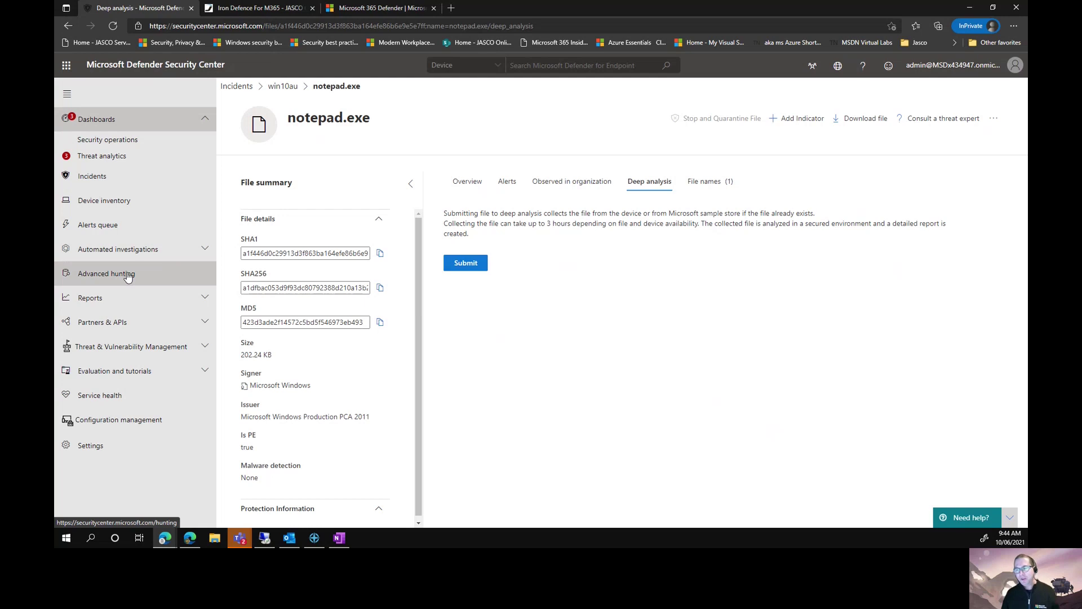
- Go to advanced hunting, review the getting-started sample queries, and return to the query editor
left_click(106, 273)
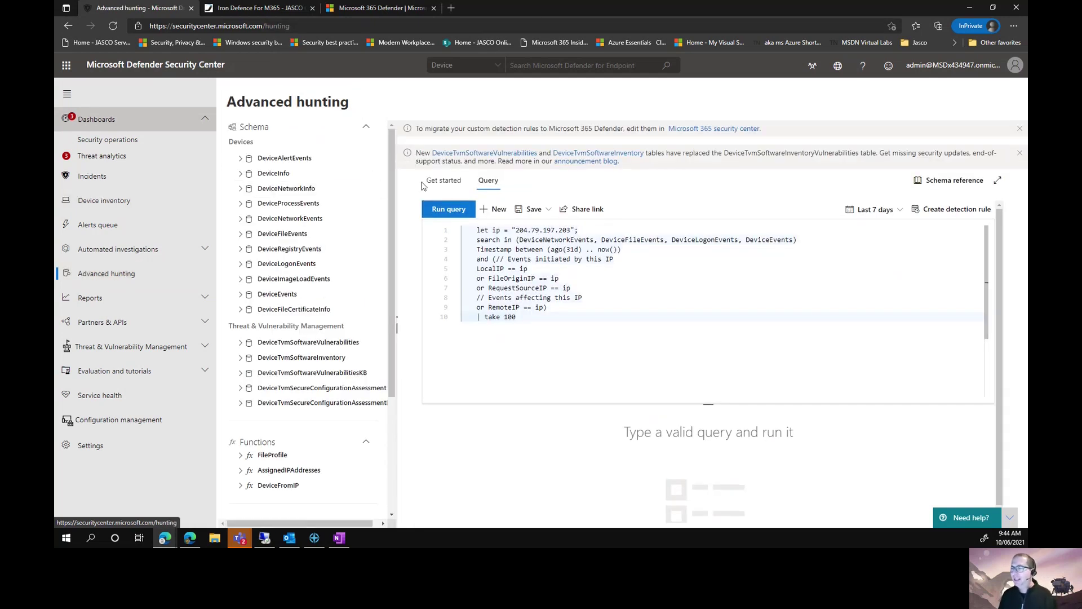
left_click(445, 184)
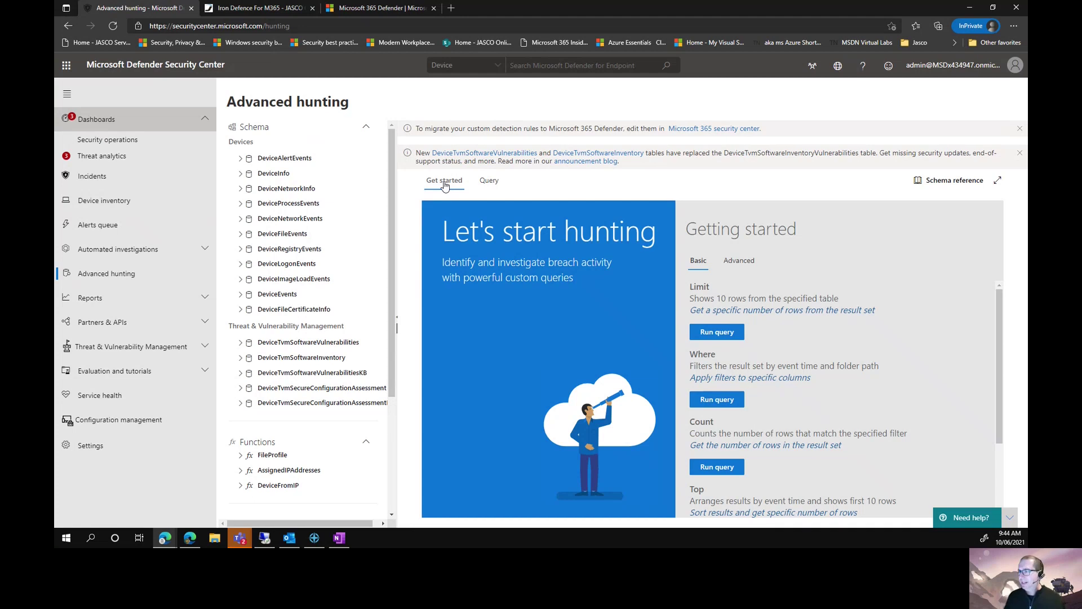
left_click(489, 181)
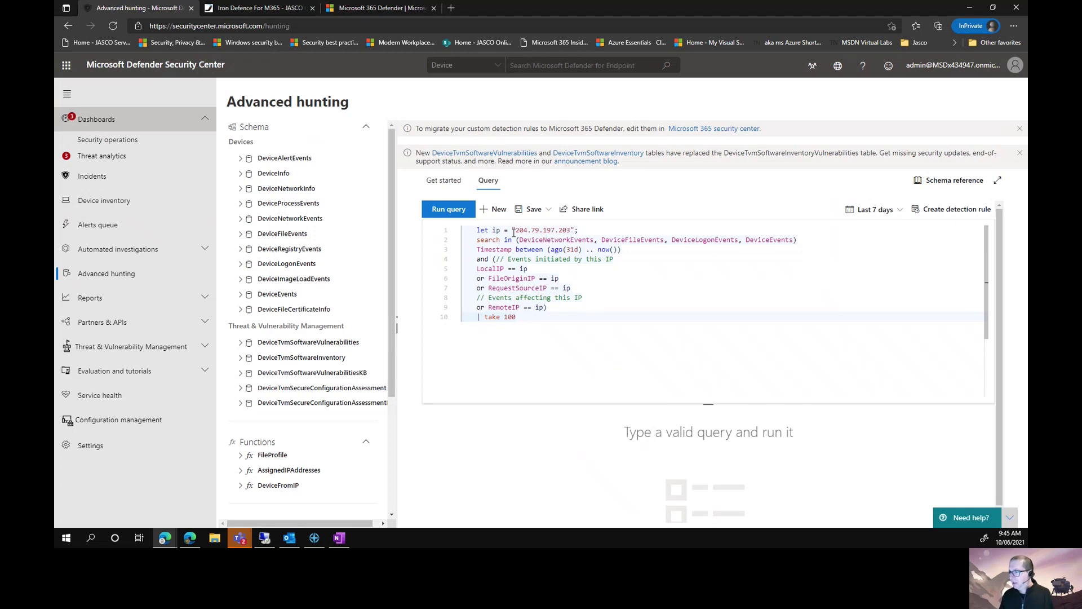
- Highlight the IP address 204.79.197.203 in the hunting query and run the query
left_click_drag(515, 230, 538, 232)
left_click_drag(568, 230, 572, 230)
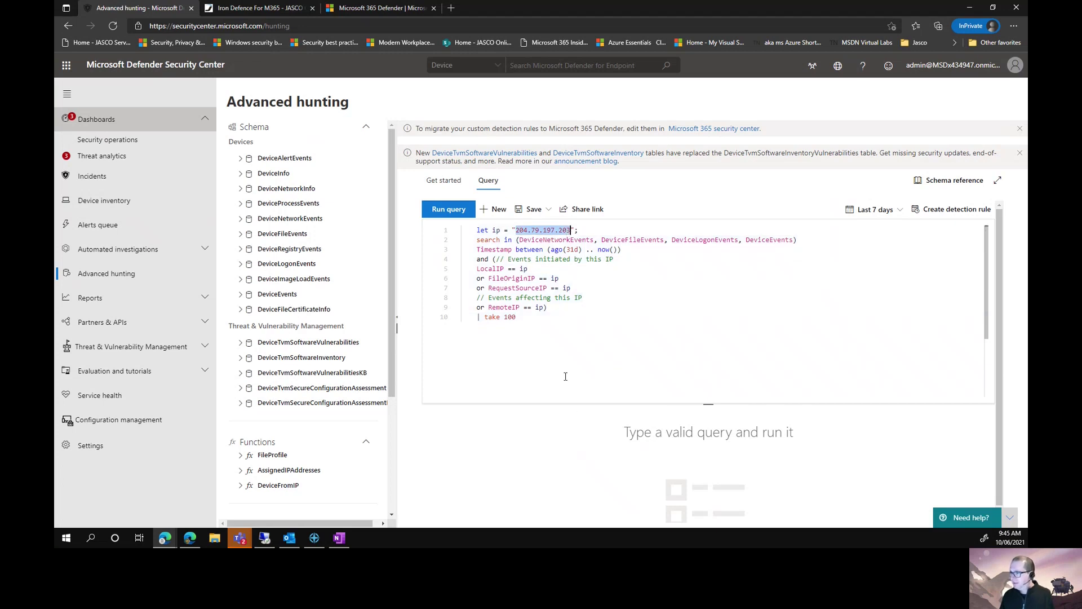
left_click(460, 212)
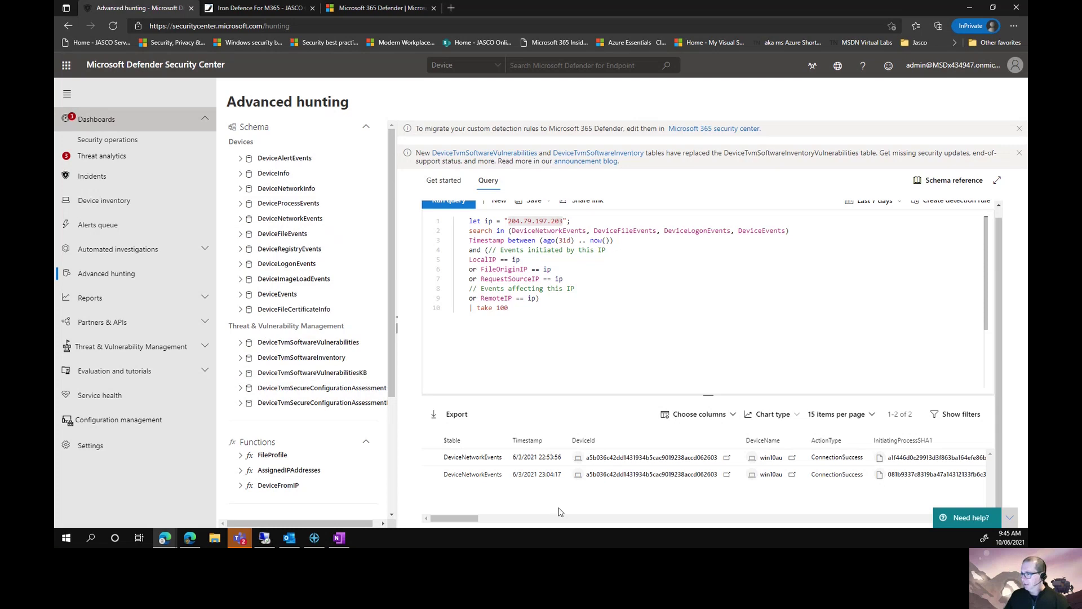
- Examine the initiating process and command line columns in the hunting query results for both network events
left_click_drag(465, 519, 543, 521)
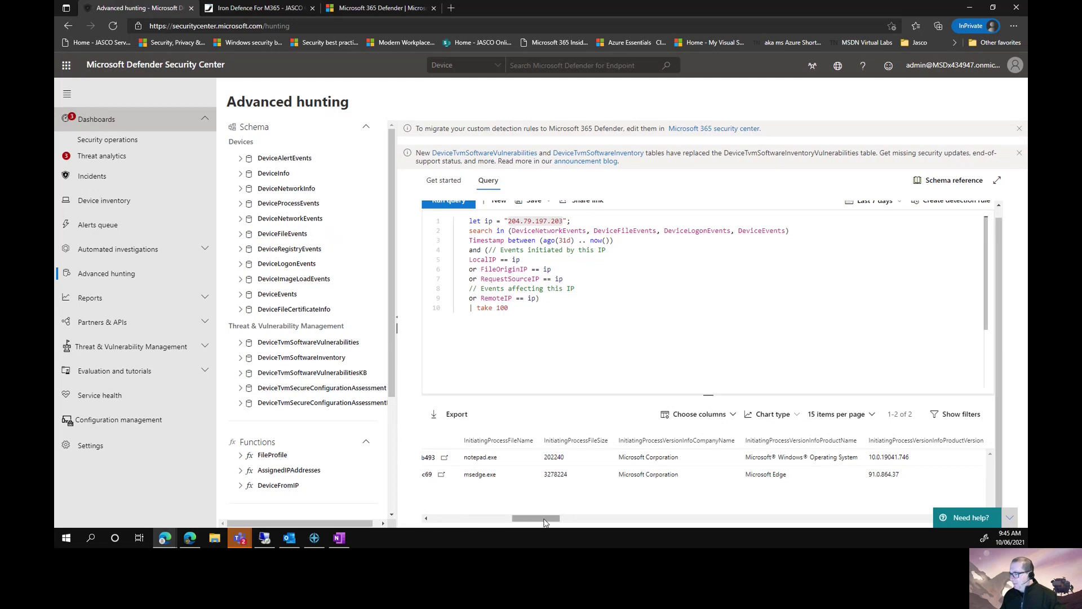
left_click_drag(545, 522, 630, 519)
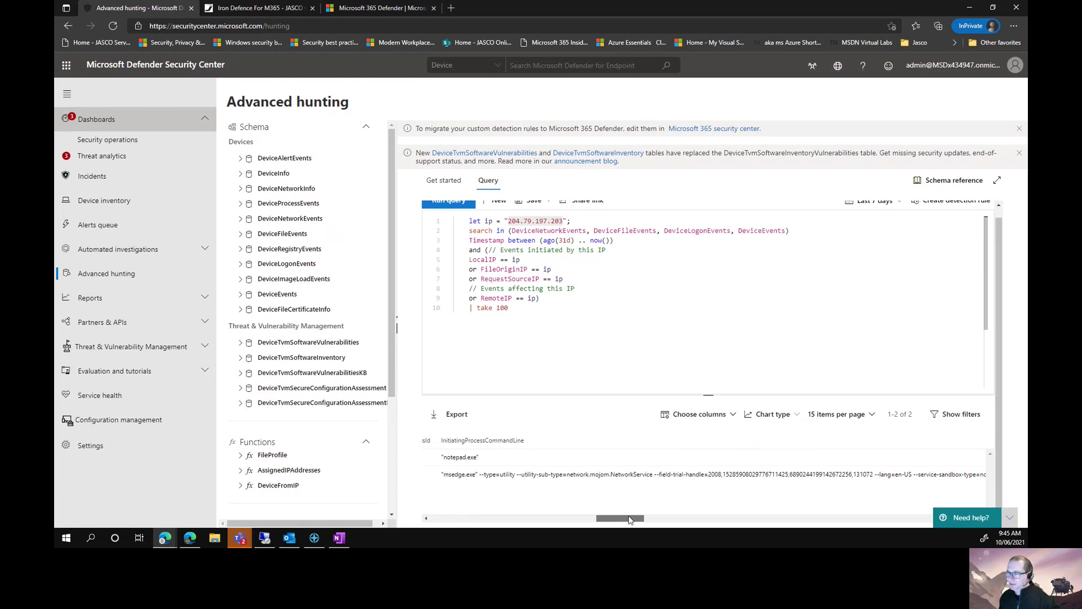
left_click_drag(629, 520, 408, 518)
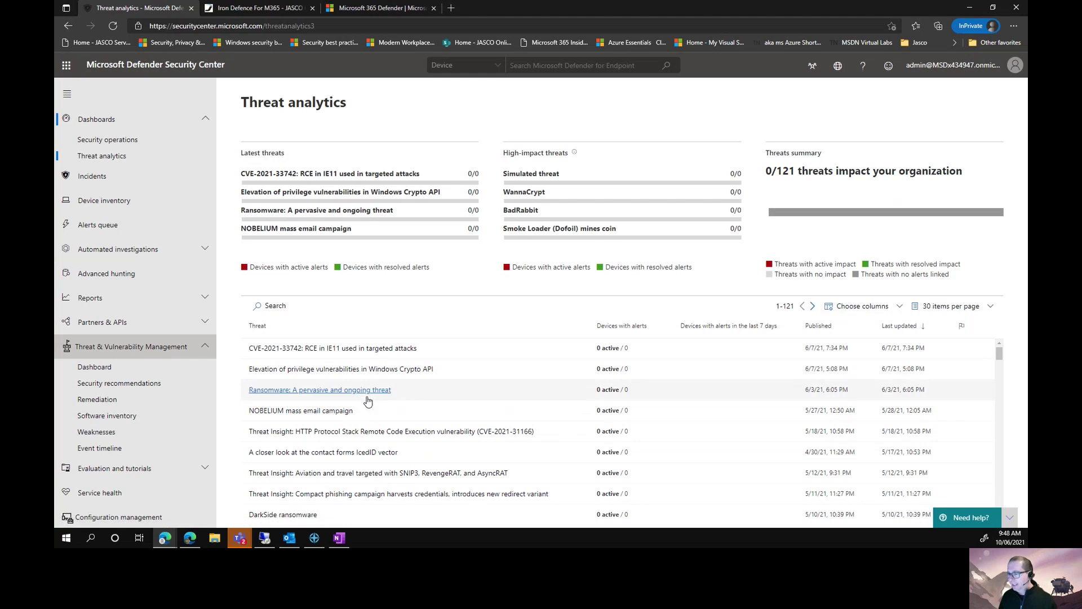
- Open the threat "A closer look at the contact forms IcedID vector" in threat analytics and read through its analyst report
left_click(357, 452)
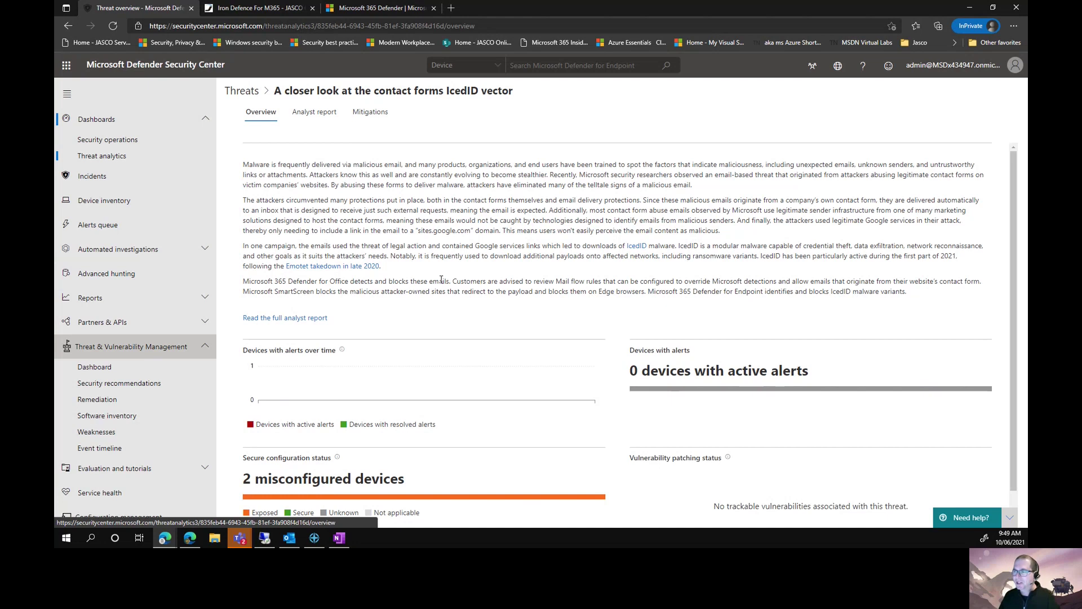
left_click(324, 114)
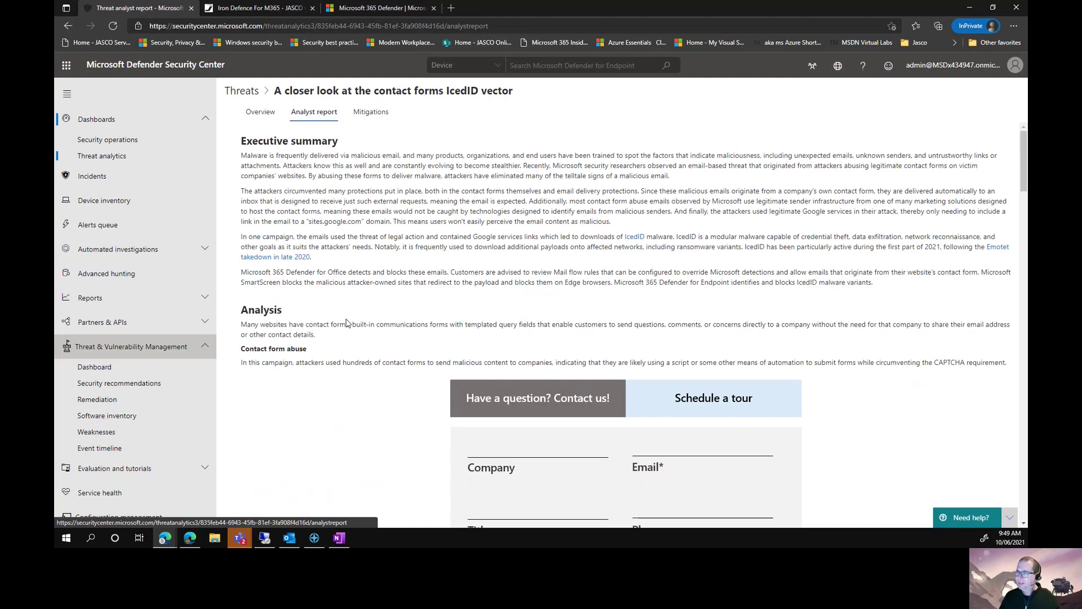
scroll(347, 322, "down", 6)
scroll(347, 322, "down", 7)
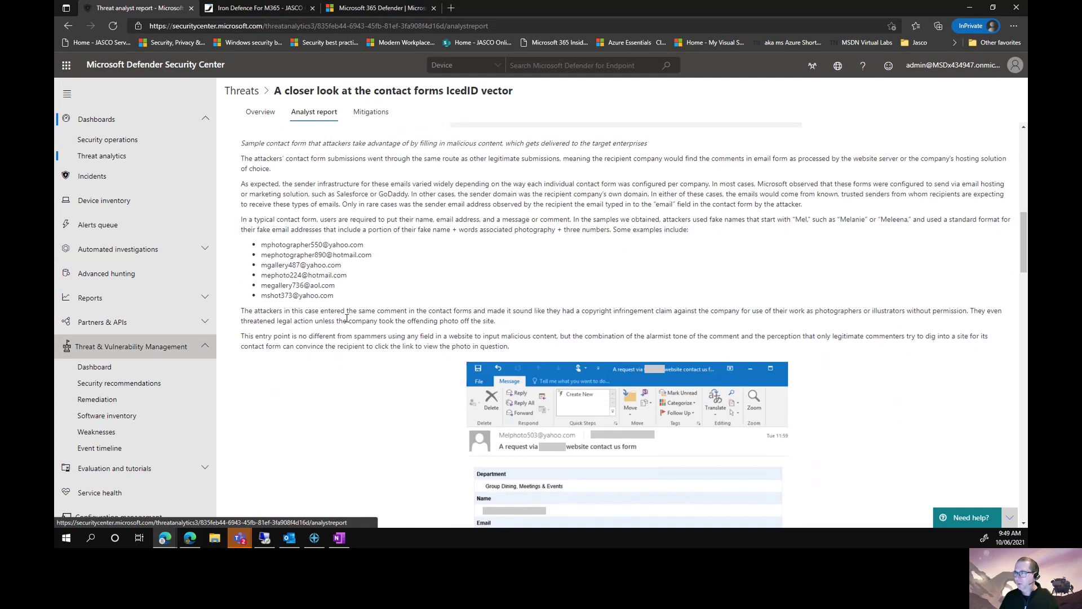
scroll(347, 319, "up", 4)
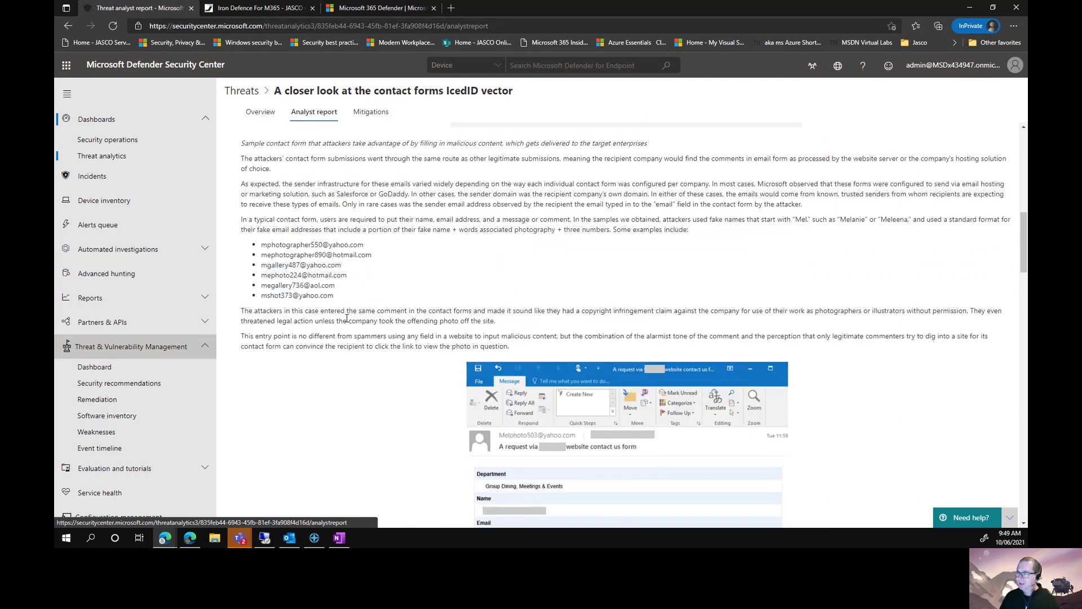
scroll(347, 319, "down", 10)
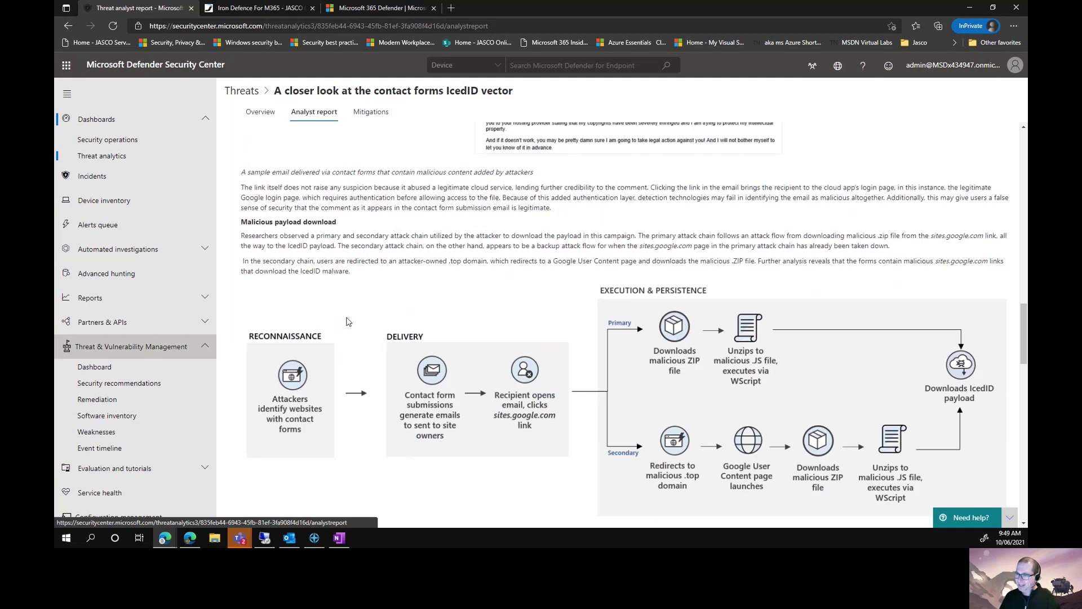
scroll(347, 322, "down", 4)
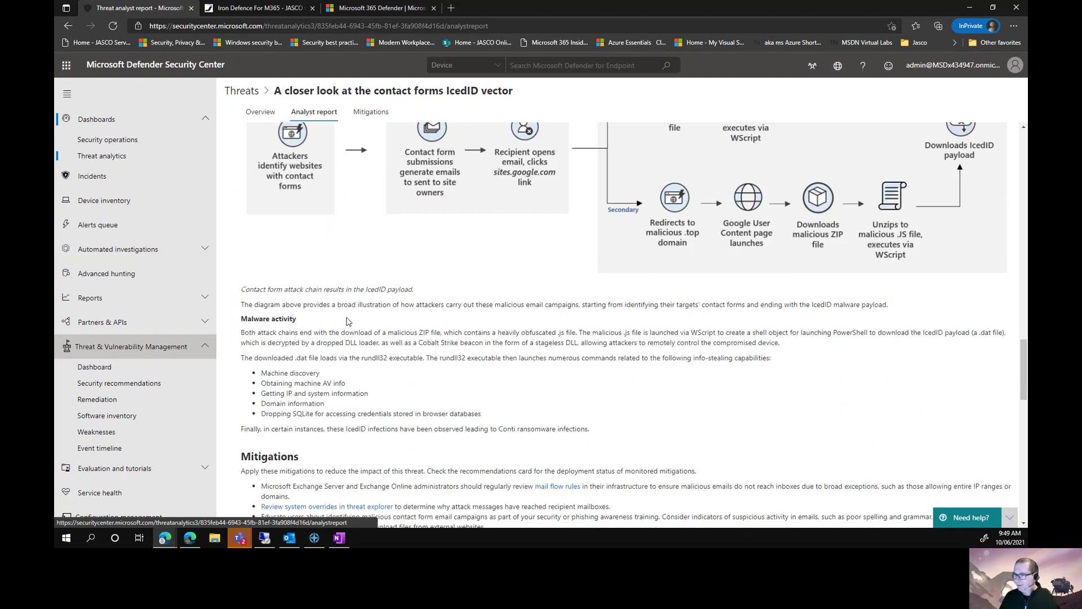
scroll(348, 319, "down", 5)
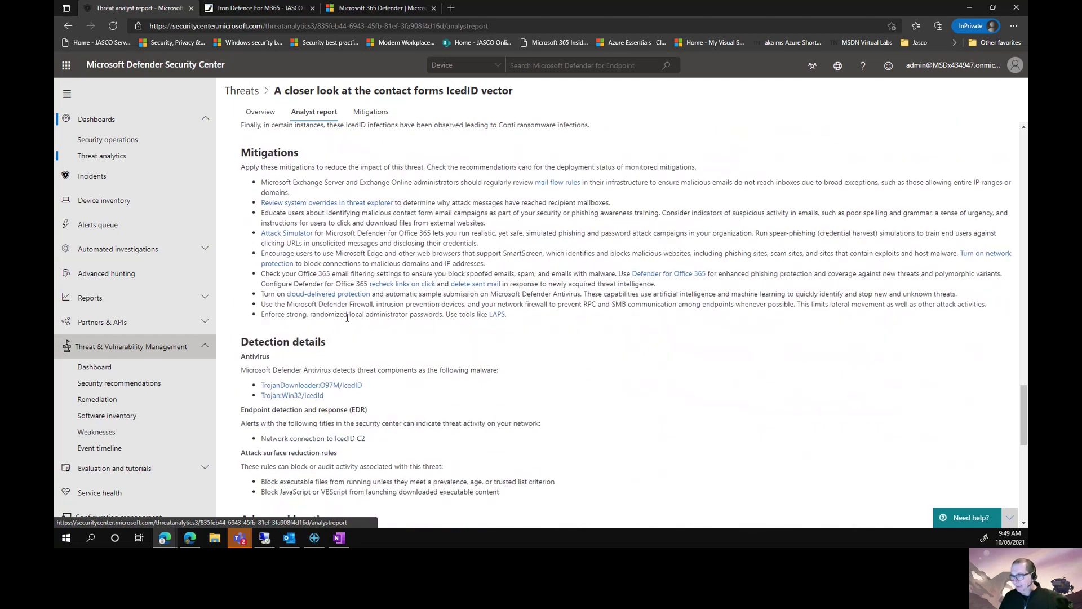
scroll(347, 317, "down", 5)
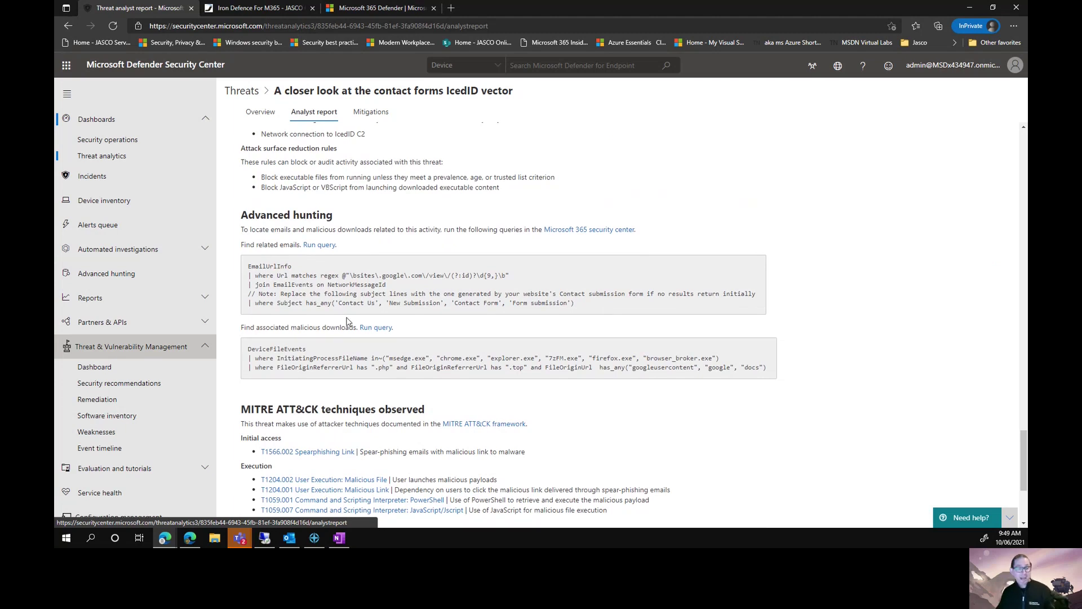
scroll(355, 326, "down", 3)
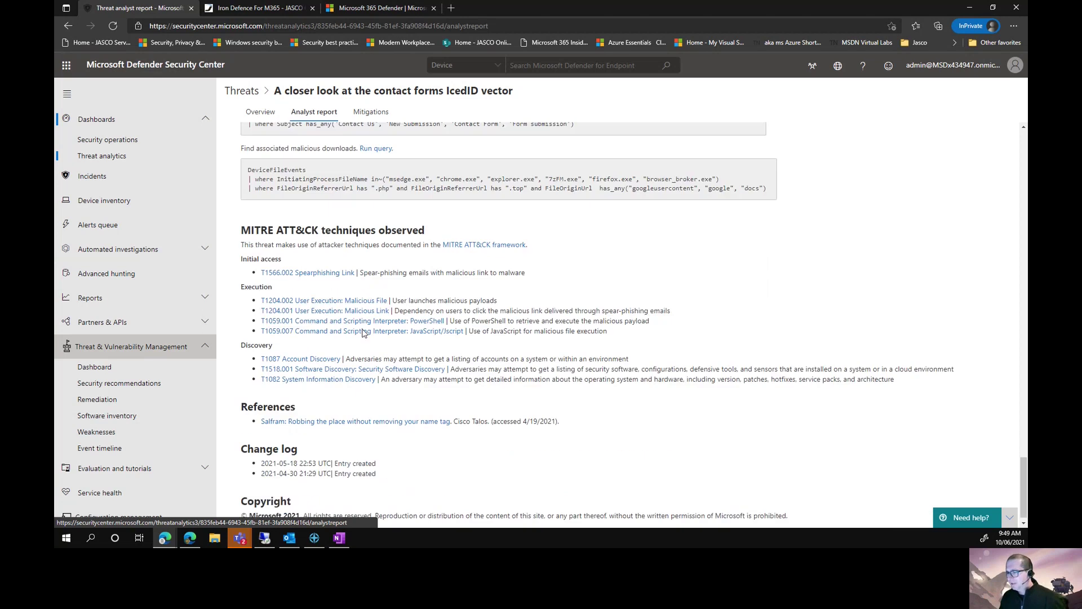
scroll(364, 334, "up", 15)
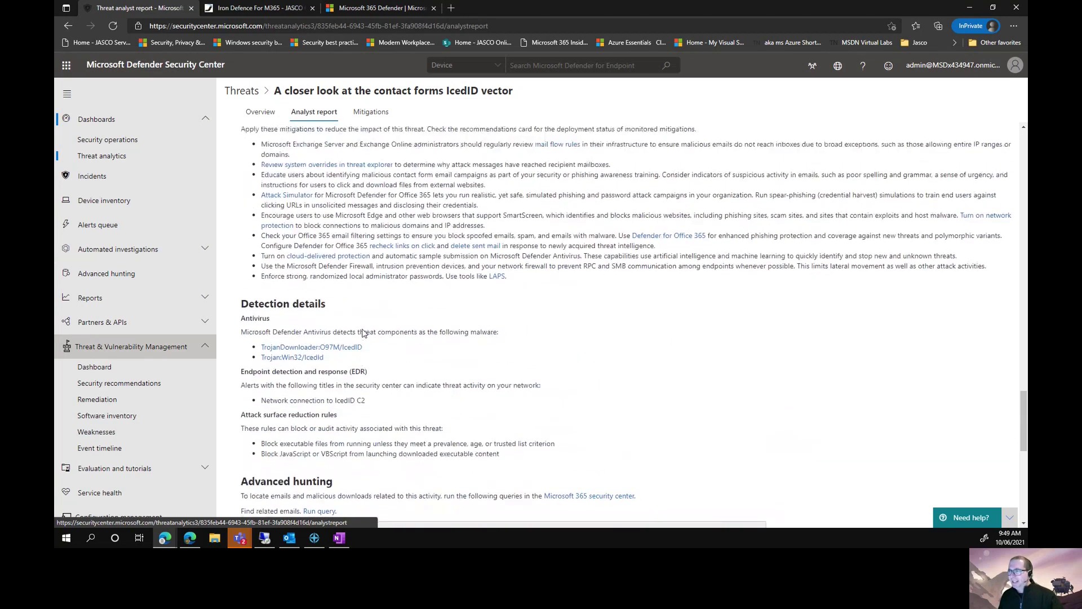
scroll(363, 333, "up", 10)
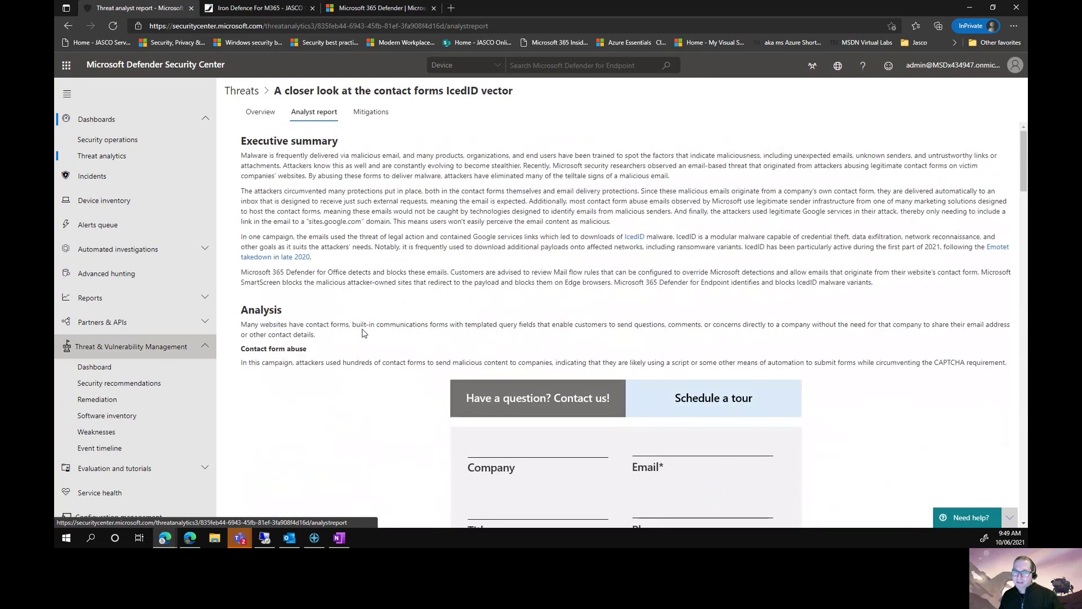
- Review the IcedID threat's secure configuration and vulnerability mitigations, and return to the threat analytics list
left_click(371, 111)
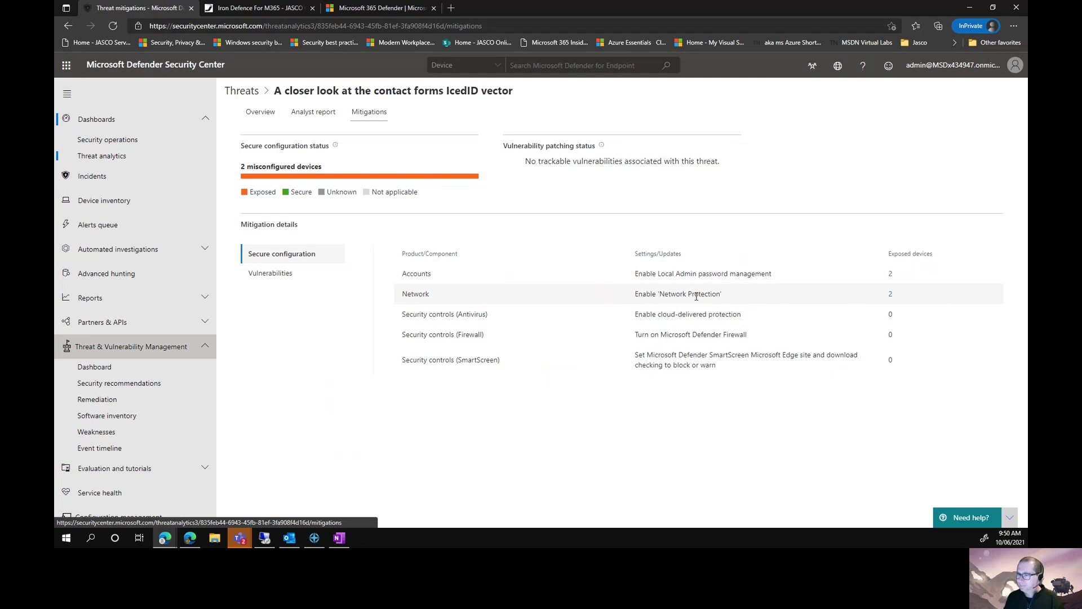
left_click(255, 273)
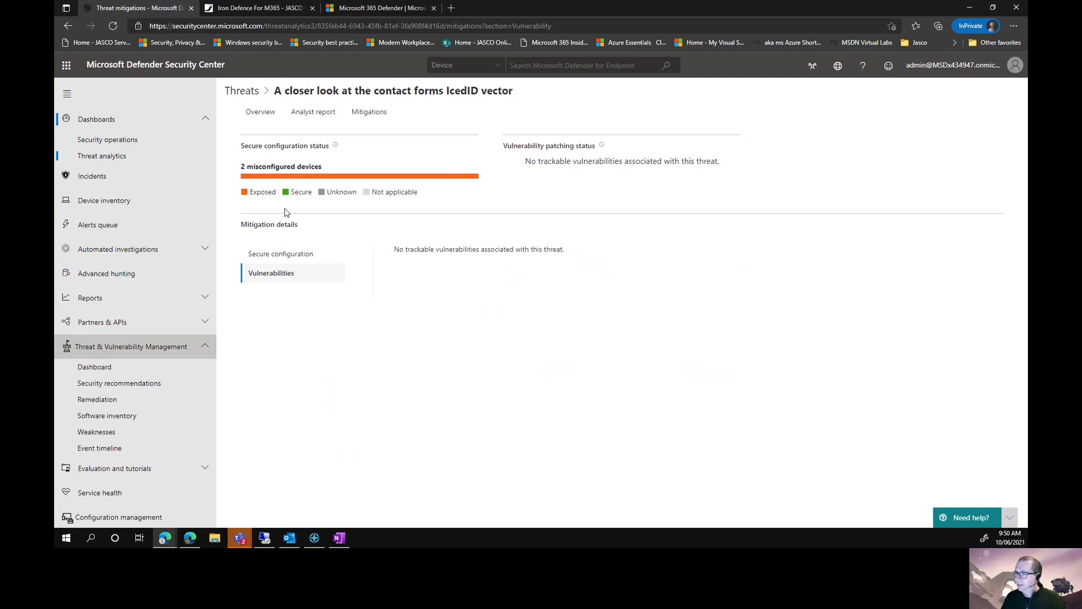
left_click(239, 93)
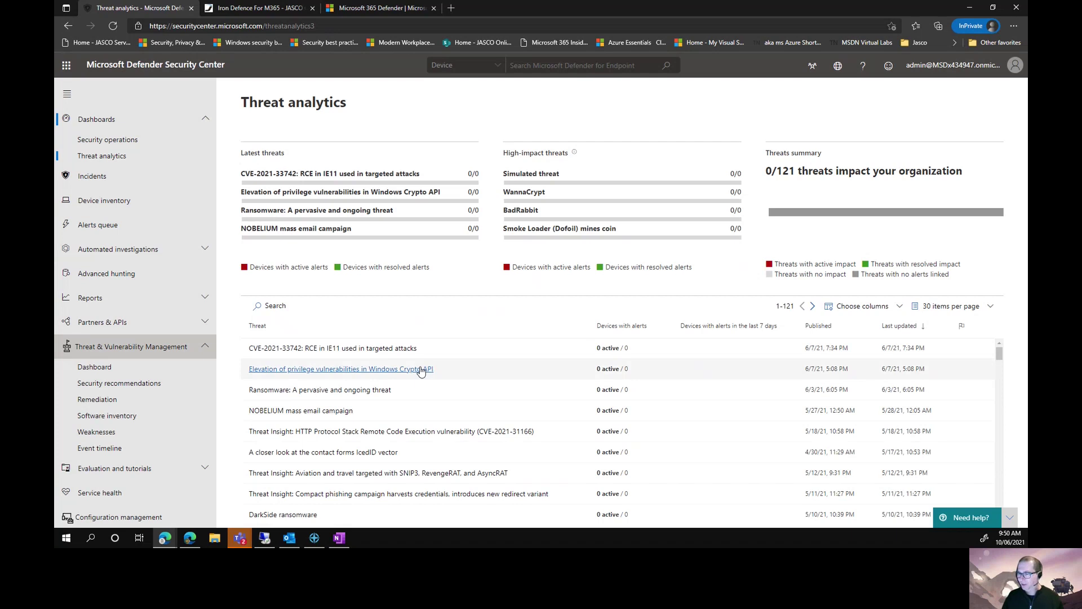
- Review the secure configuration mitigations of the threat "Ransomware: A pervasive and ongoing threat" and return to the threat list
left_click(367, 390)
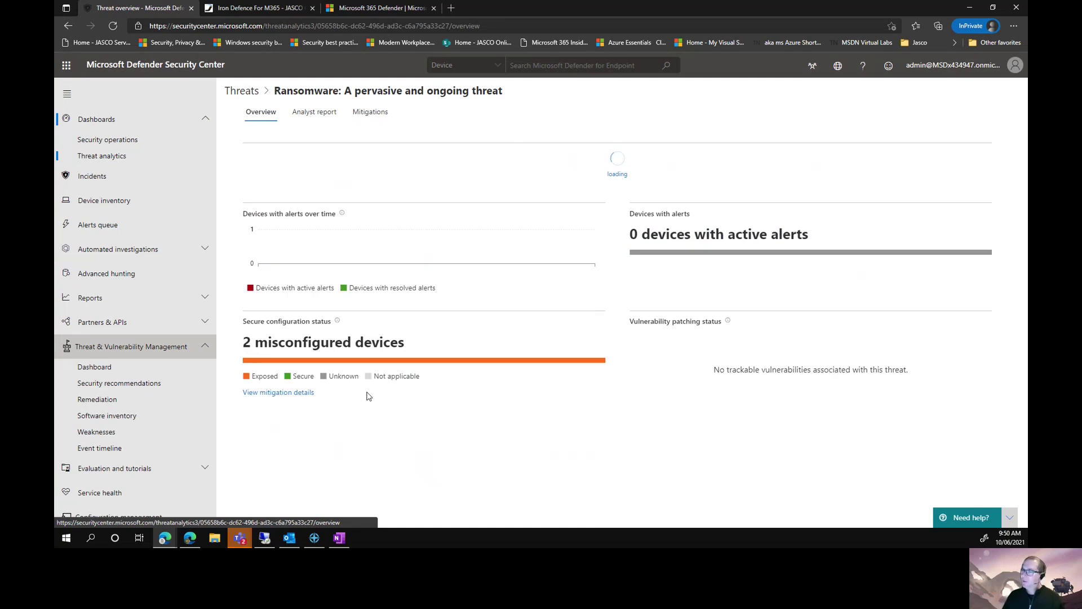
left_click(376, 115)
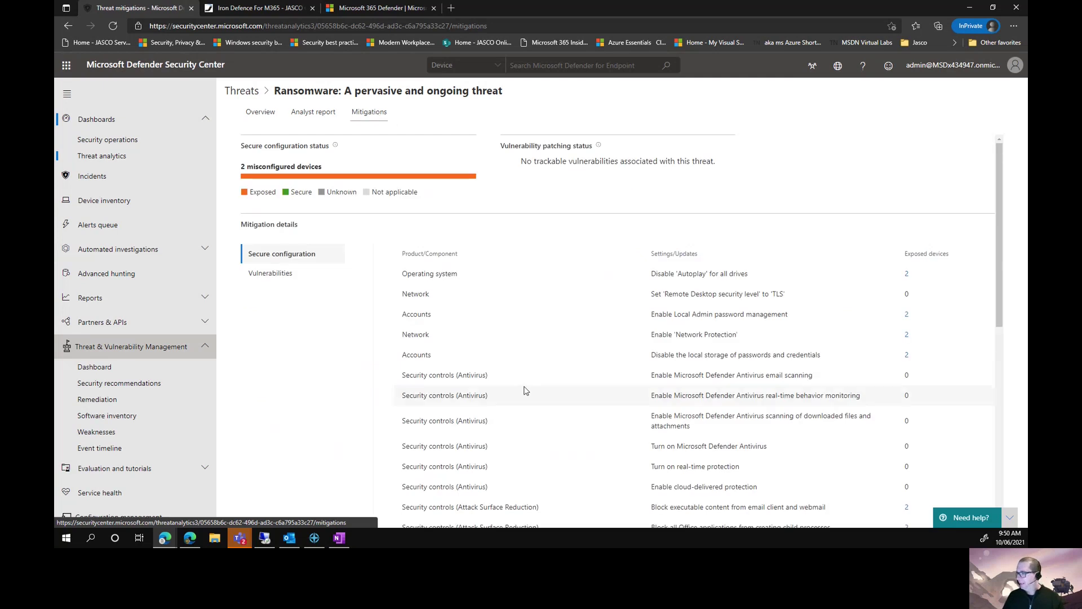
scroll(525, 392, "down", 1)
scroll(524, 392, "down", 3)
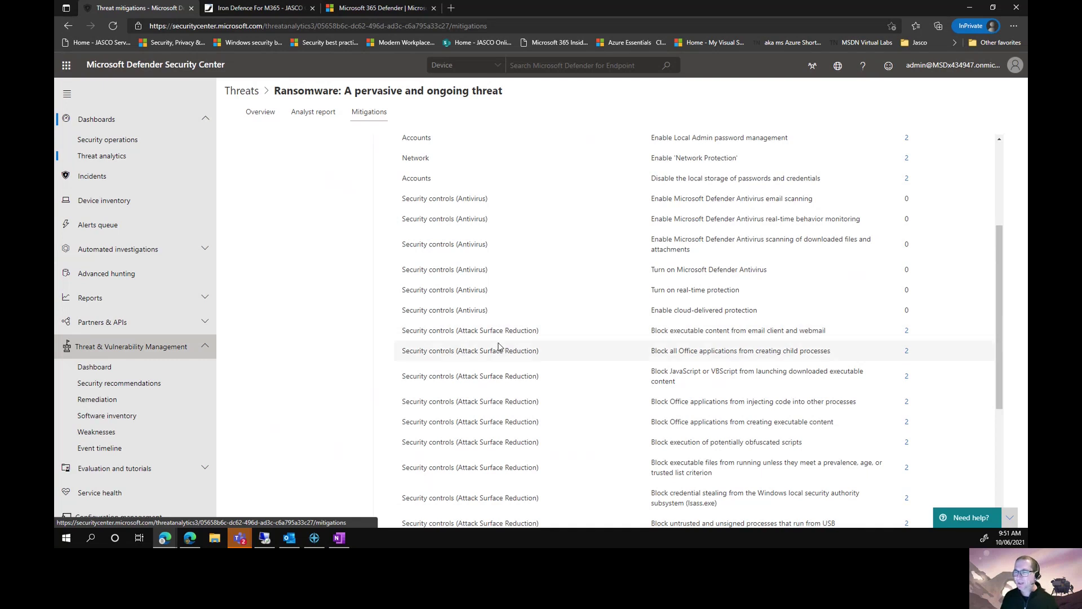
scroll(382, 375, "up", 3)
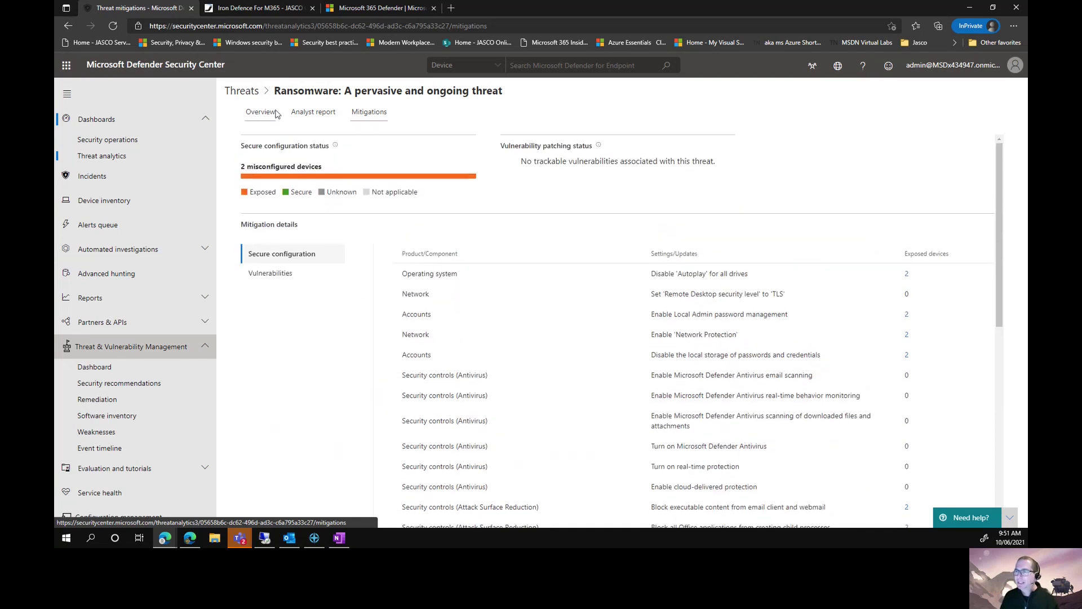
left_click(242, 91)
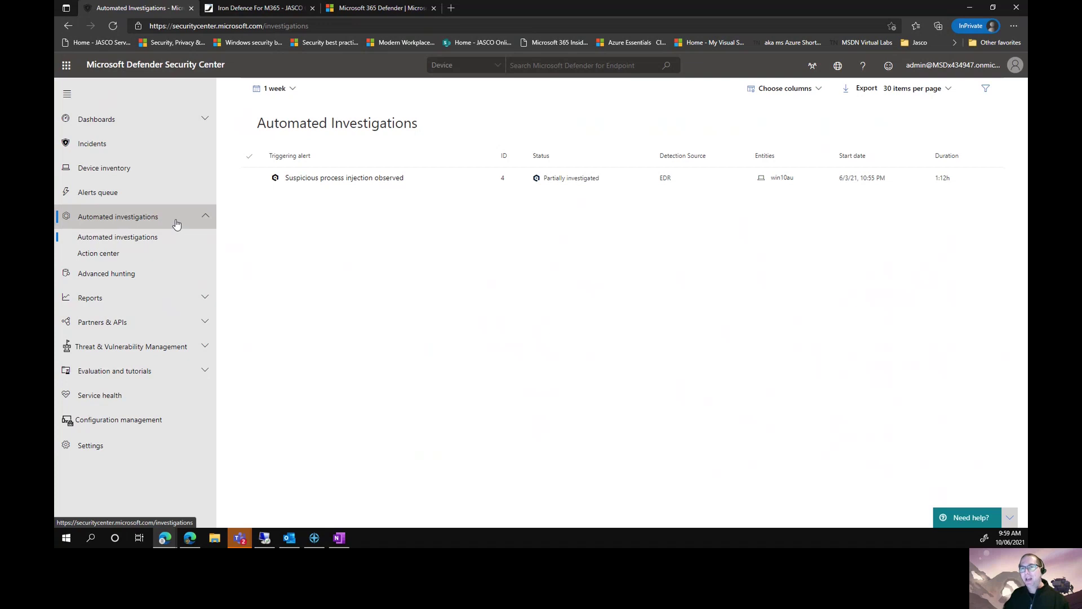
- Open the "Suspicious process injection observed" automated investigation, collapse the navigation pane, and show the investigation's evidence
left_click(311, 179)
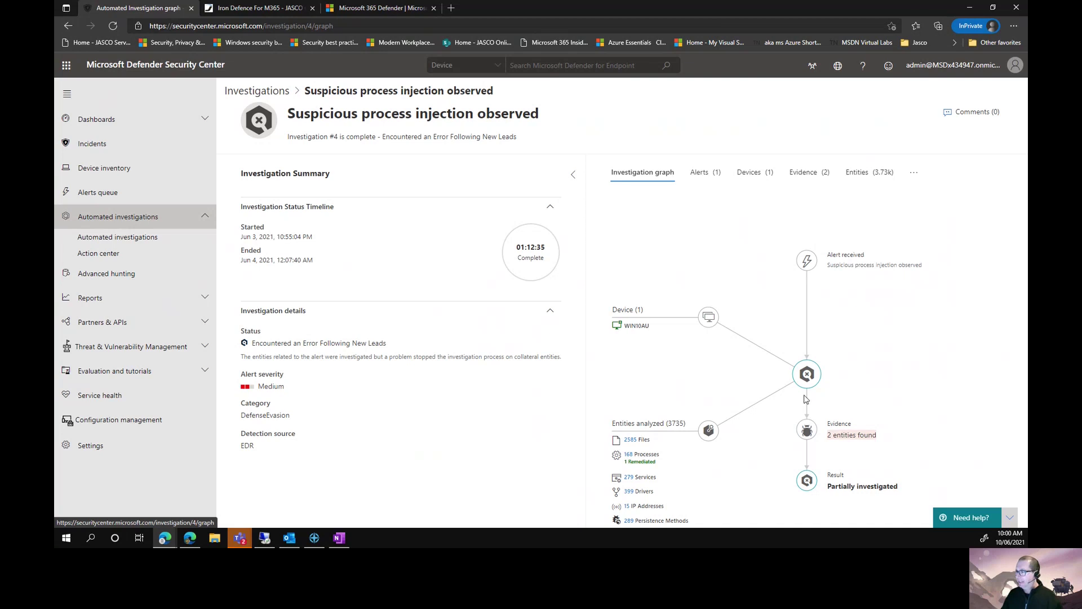
left_click(70, 96)
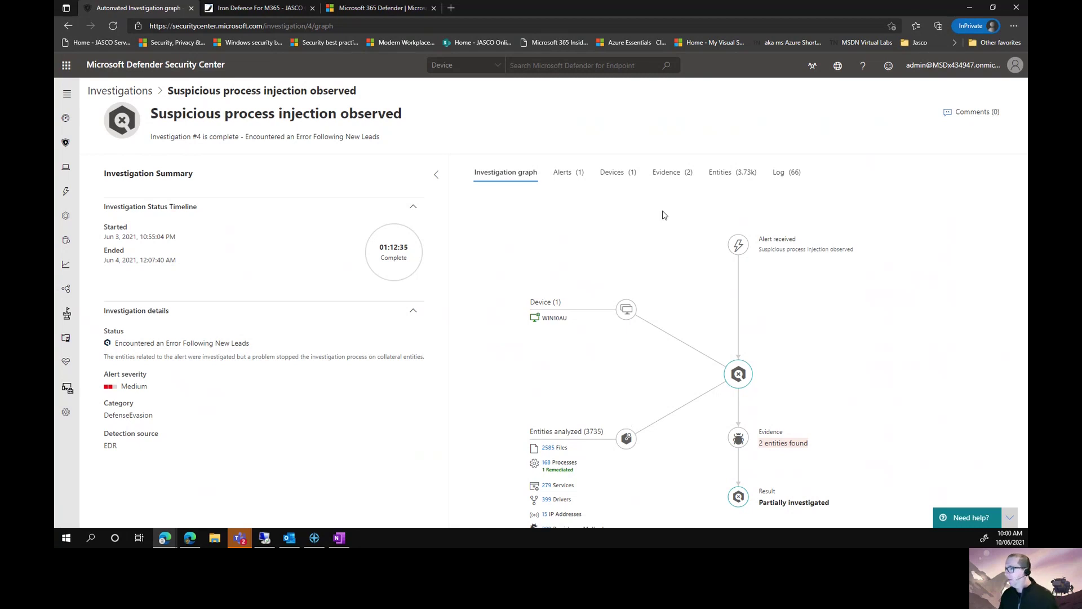
left_click(679, 175)
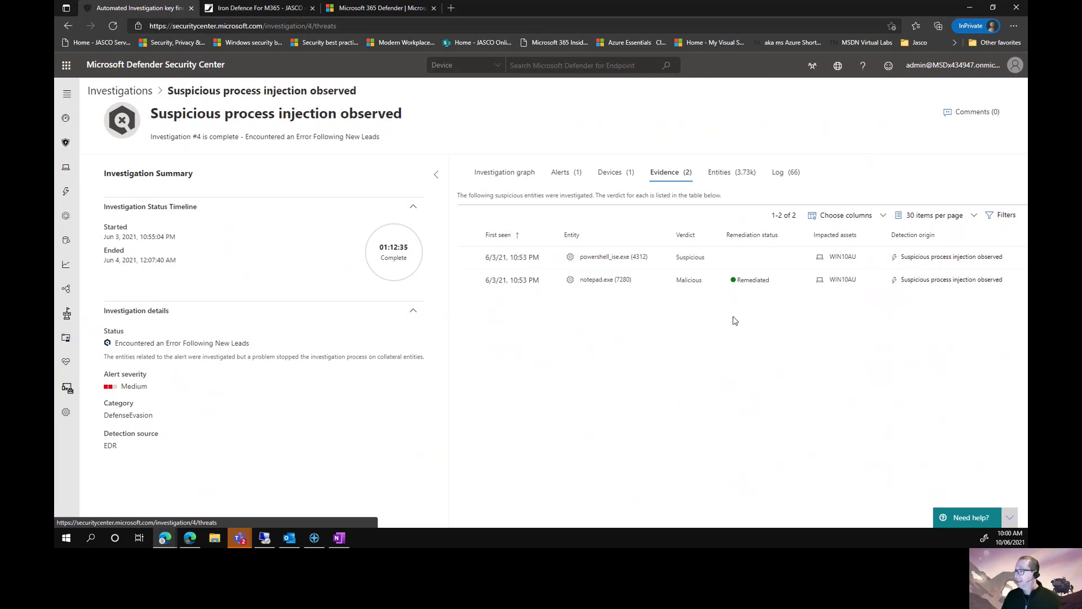
- Examine the investigation's analyzed files, processes and persistence methods, and review its action log
left_click(732, 173)
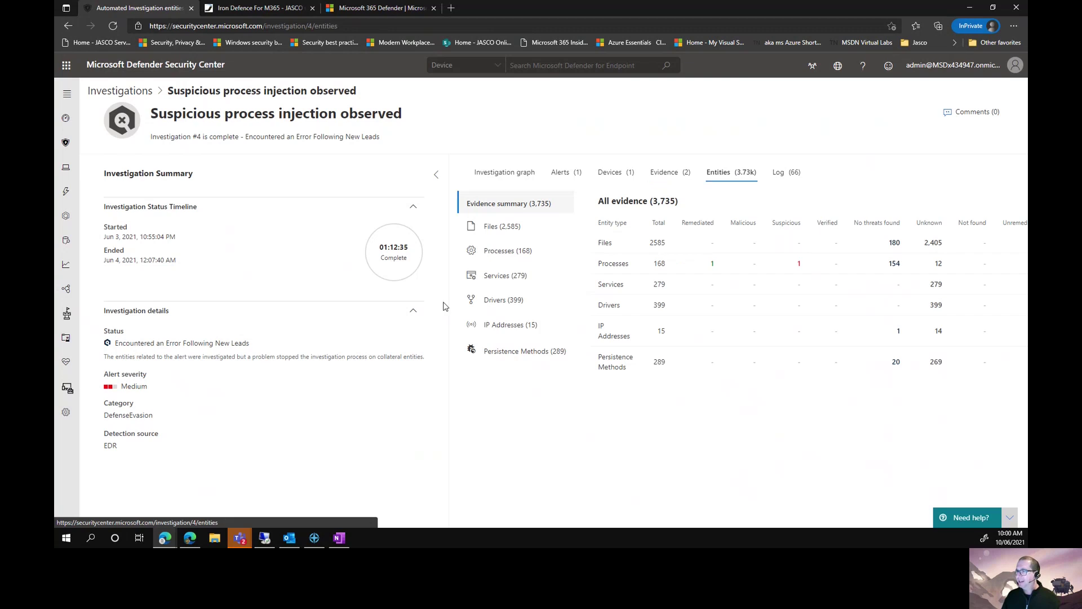
left_click(605, 243)
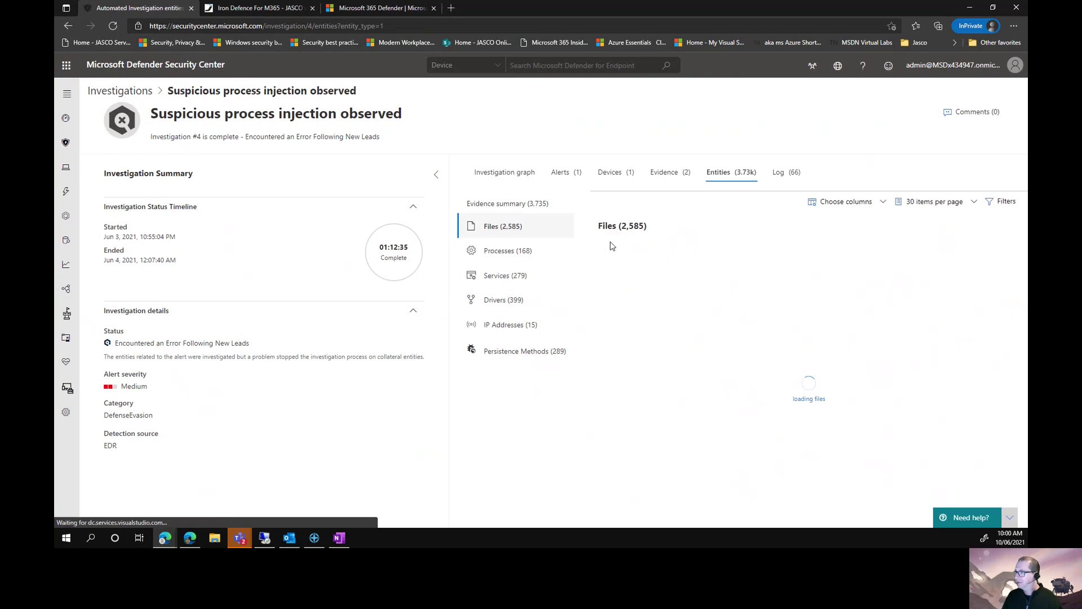
left_click(519, 250)
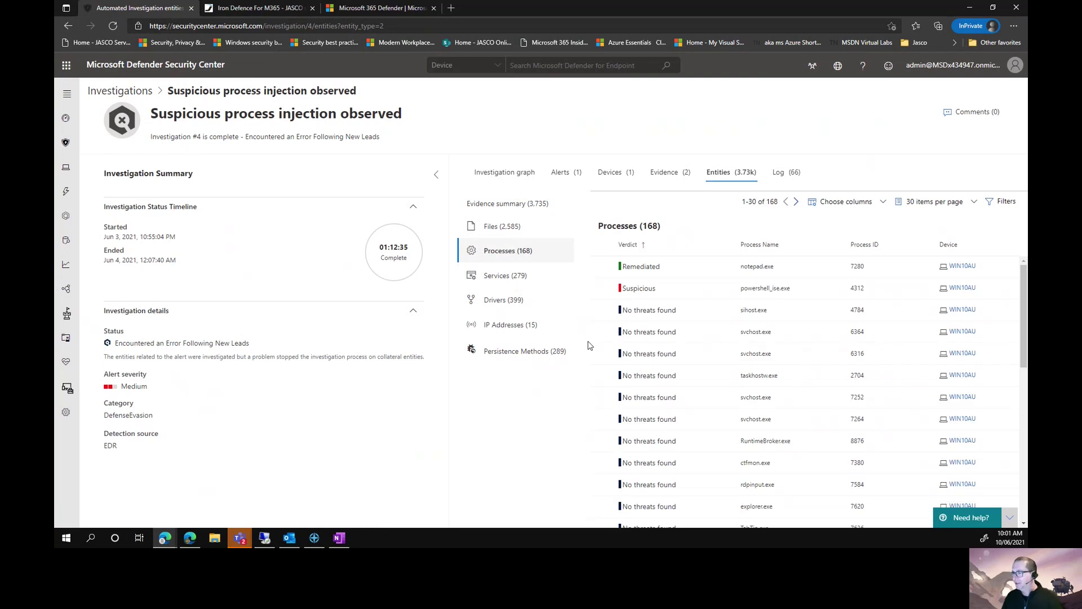
left_click(557, 350)
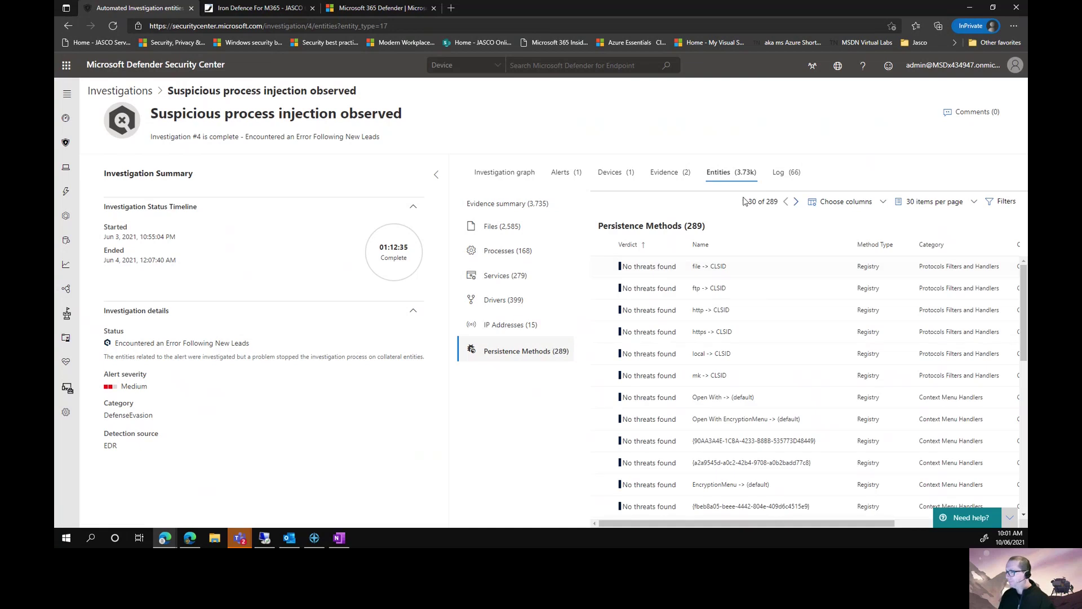
left_click(782, 181)
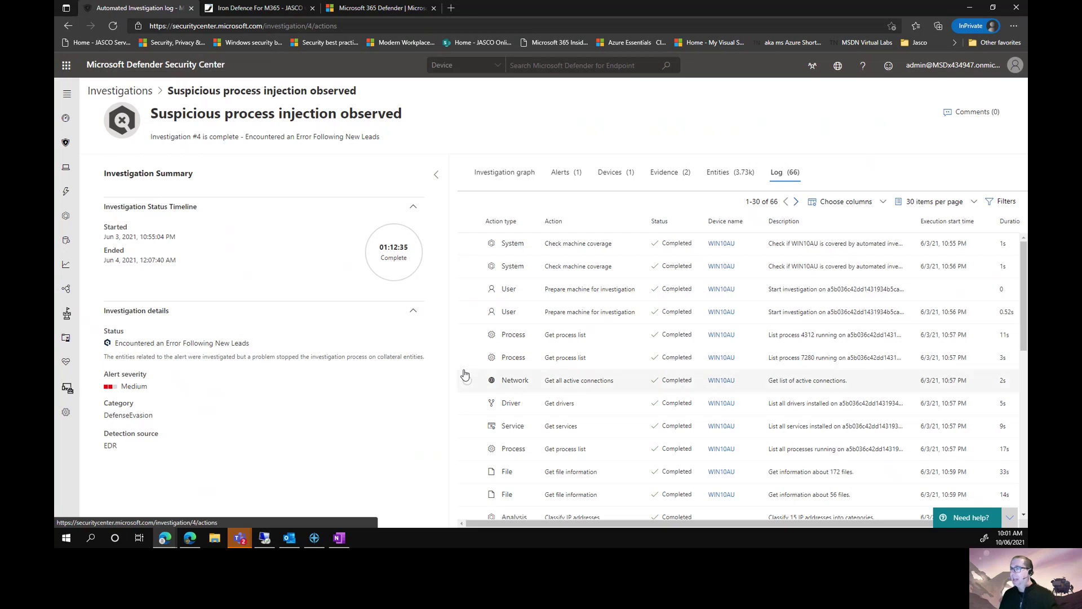
left_click(493, 184)
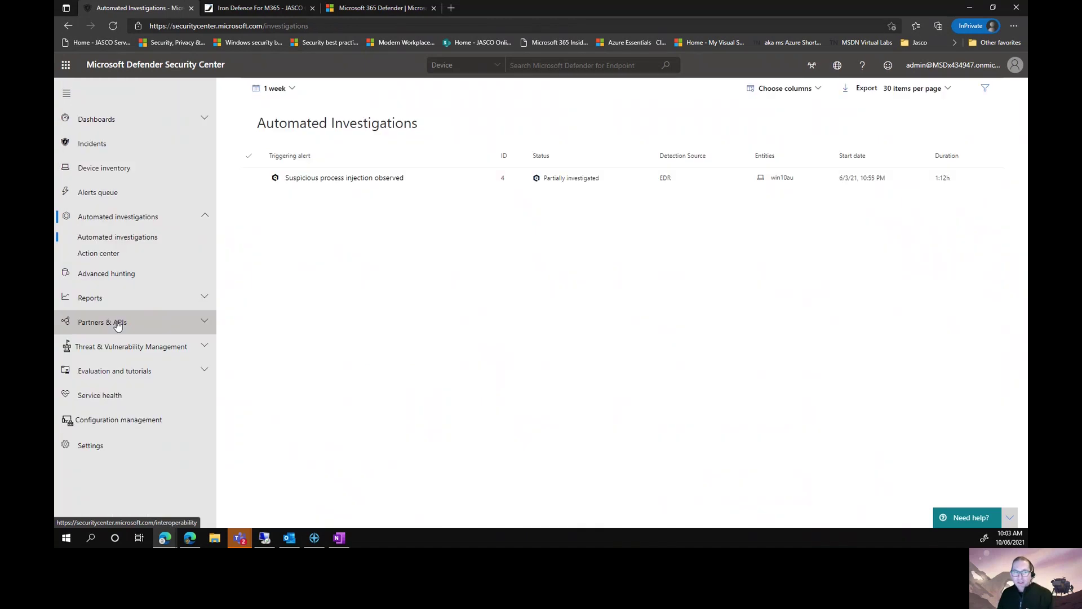
- Go to the partner applications page and browse the supported analytics, automation and threat intelligence integrations
left_click(118, 323)
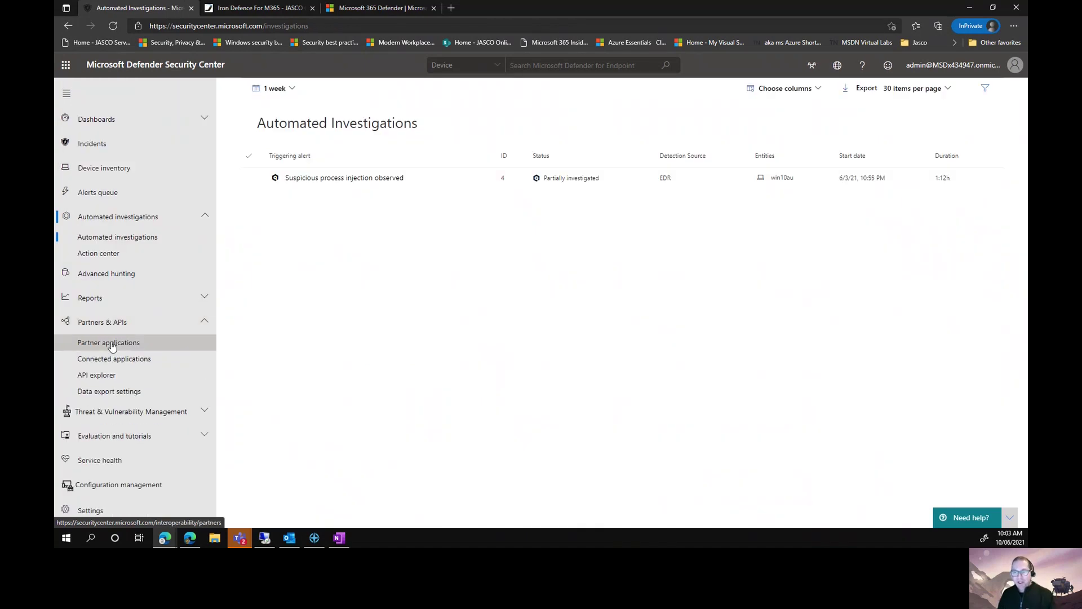
left_click(110, 346)
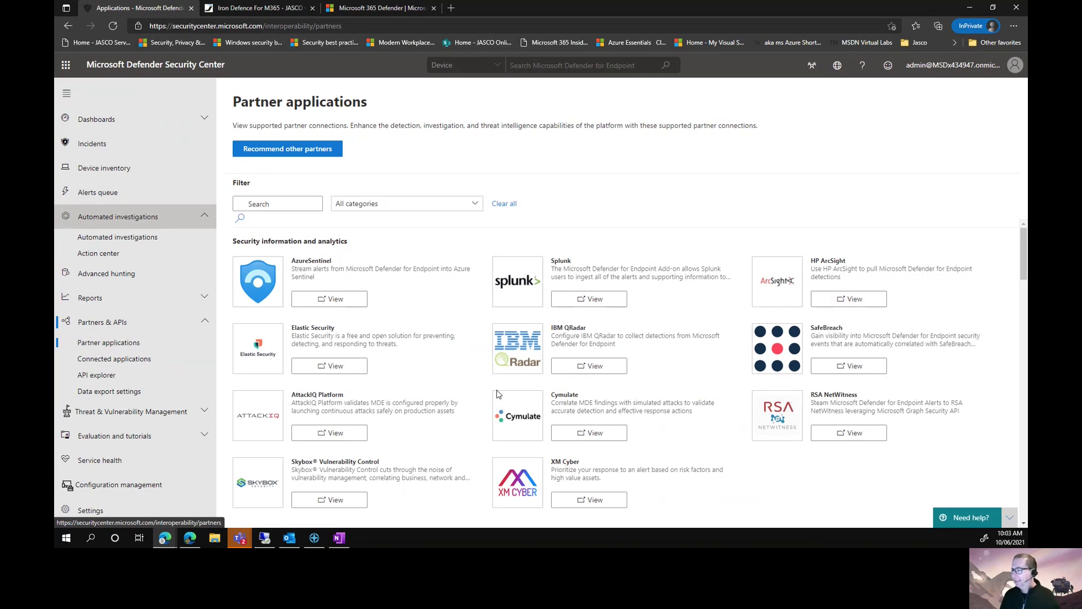
scroll(474, 390, "down", 4)
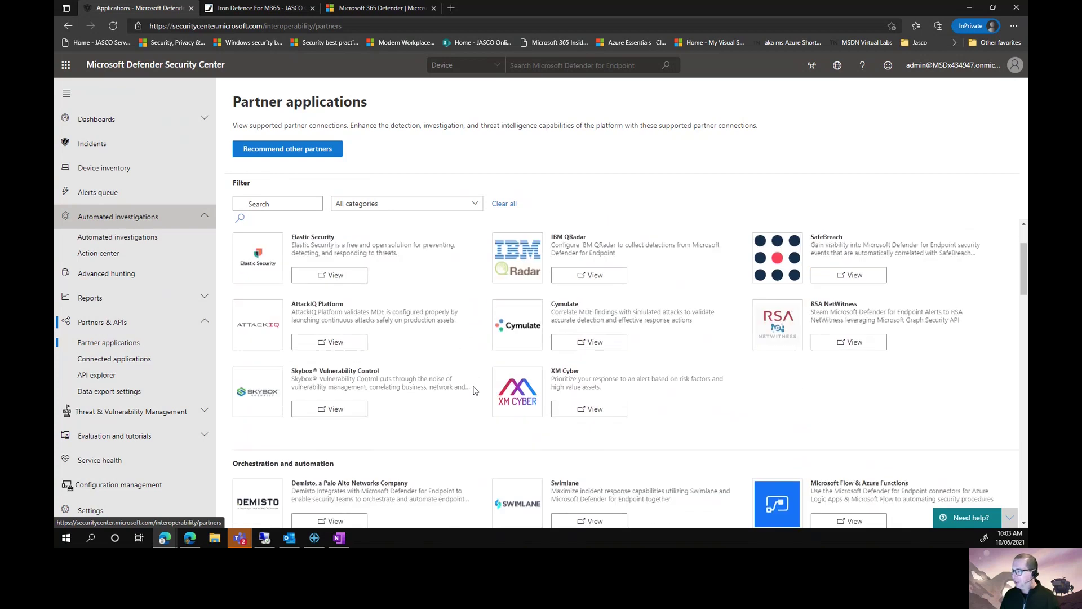
scroll(474, 390, "down", 5)
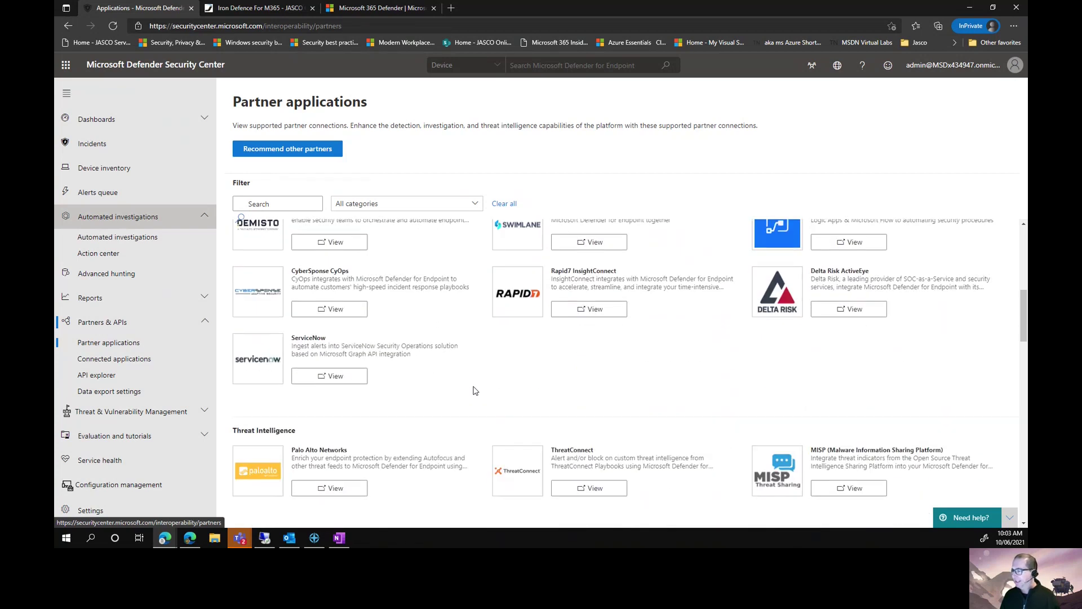
- Browse the remaining partner applications, from network security and cross-platform integrations to managed security service providers
scroll(474, 390, "down", 2)
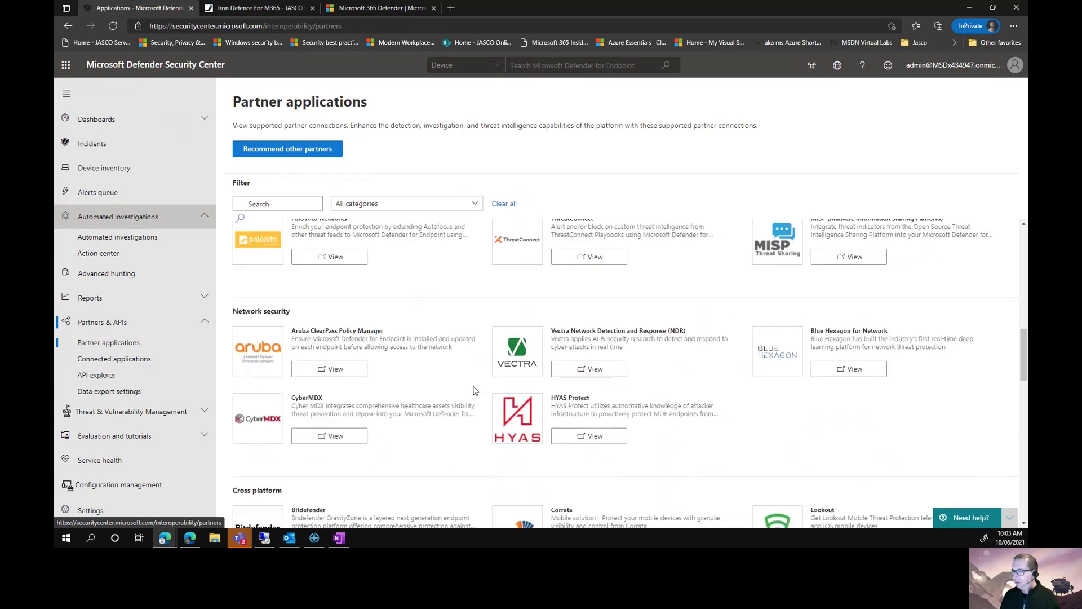
scroll(473, 390, "down", 2)
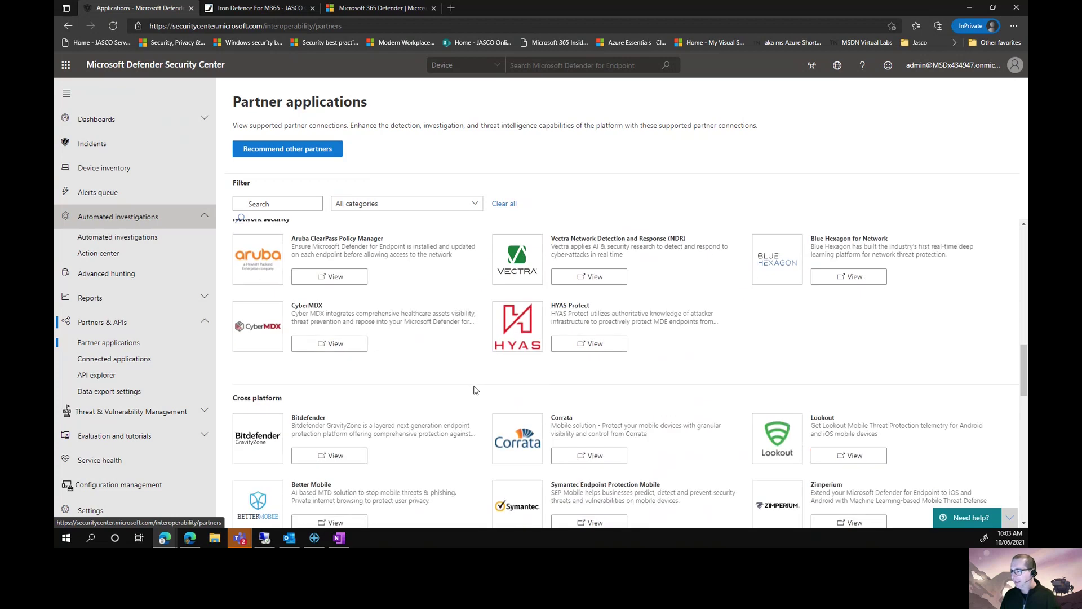
scroll(474, 390, "down", 4)
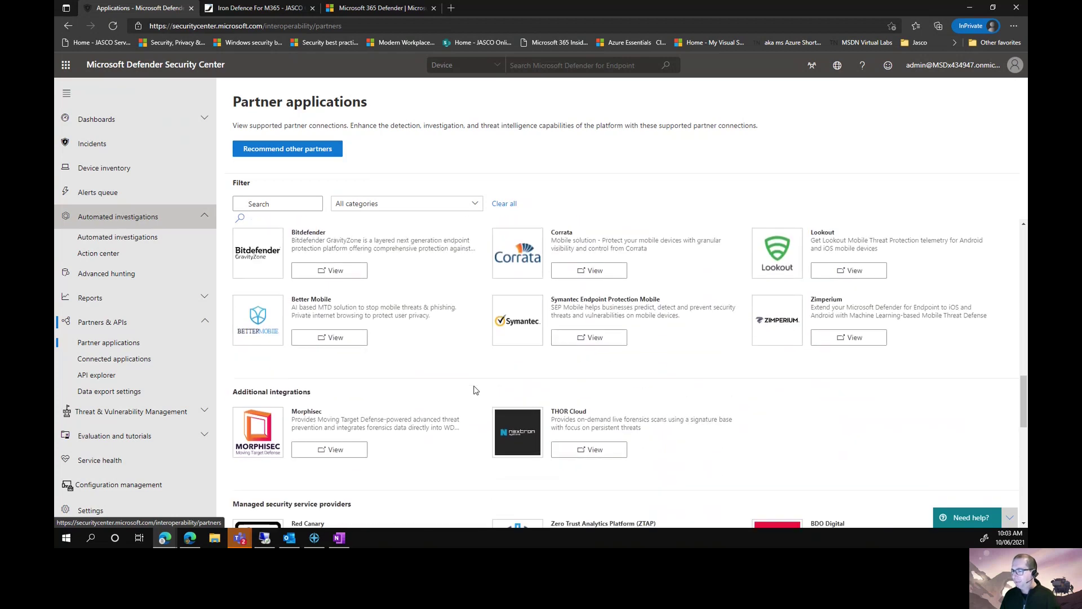
scroll(474, 390, "down", 4)
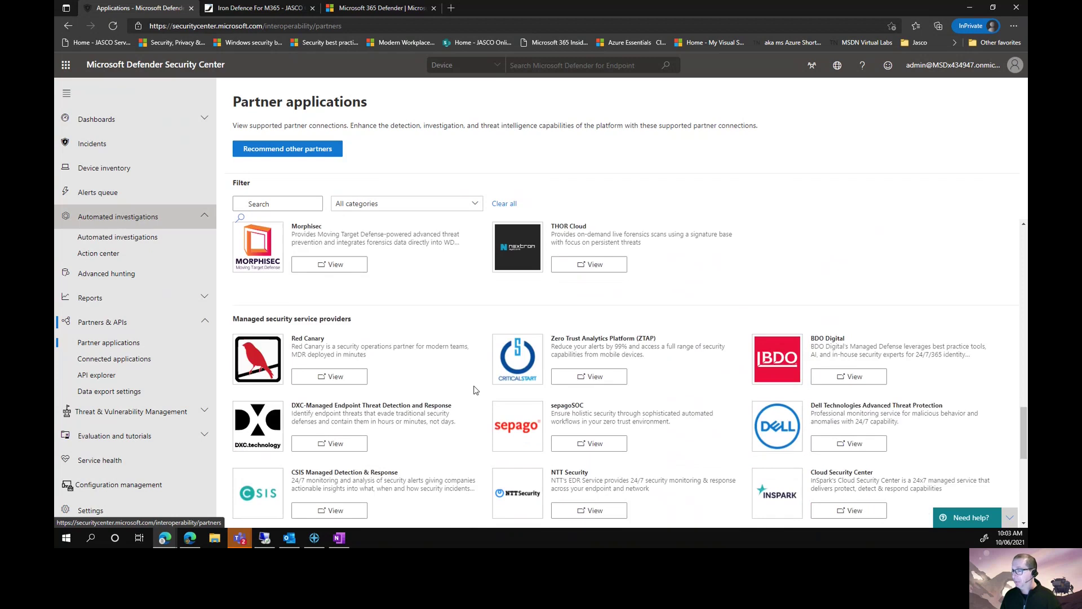
scroll(473, 391, "down", 2)
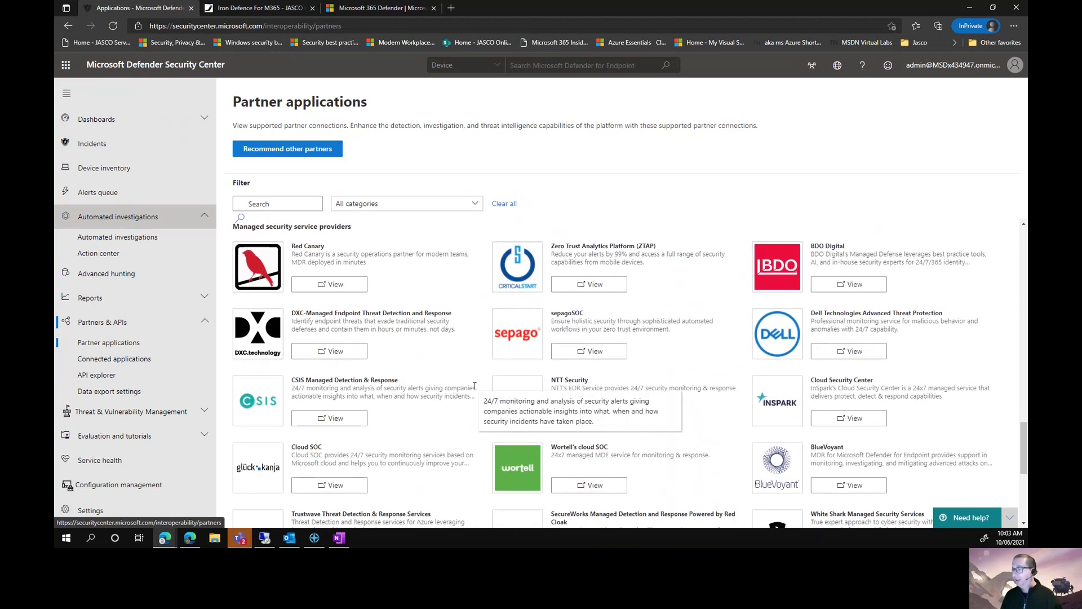
scroll(475, 386, "down", 6)
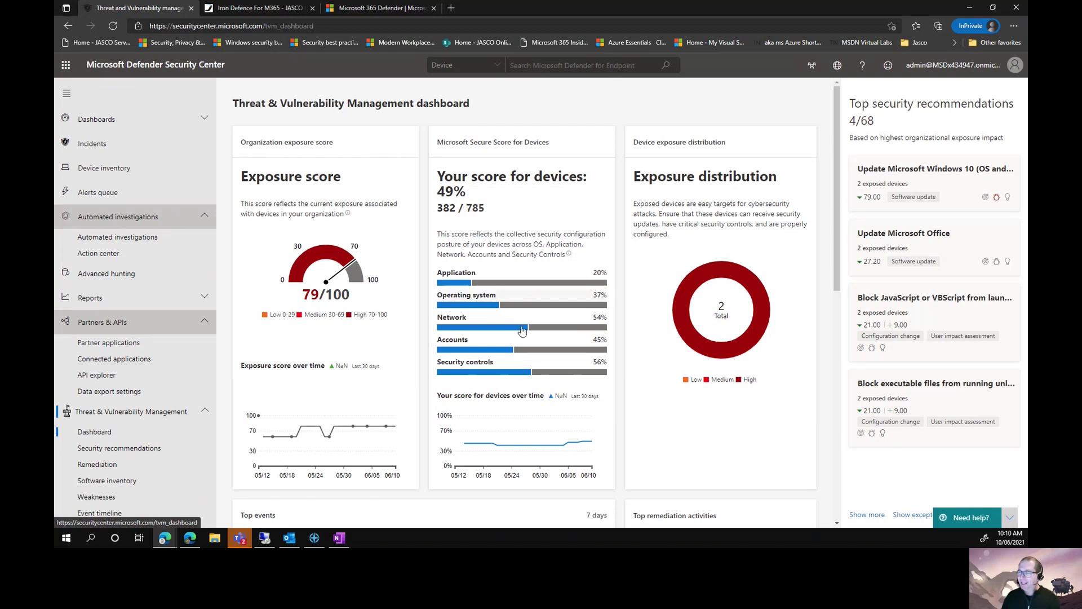
- Open the Threat & Vulnerability Management security recommendations and examine their weaknesses, related components, threats and exposed devices
mouse_move(514, 438)
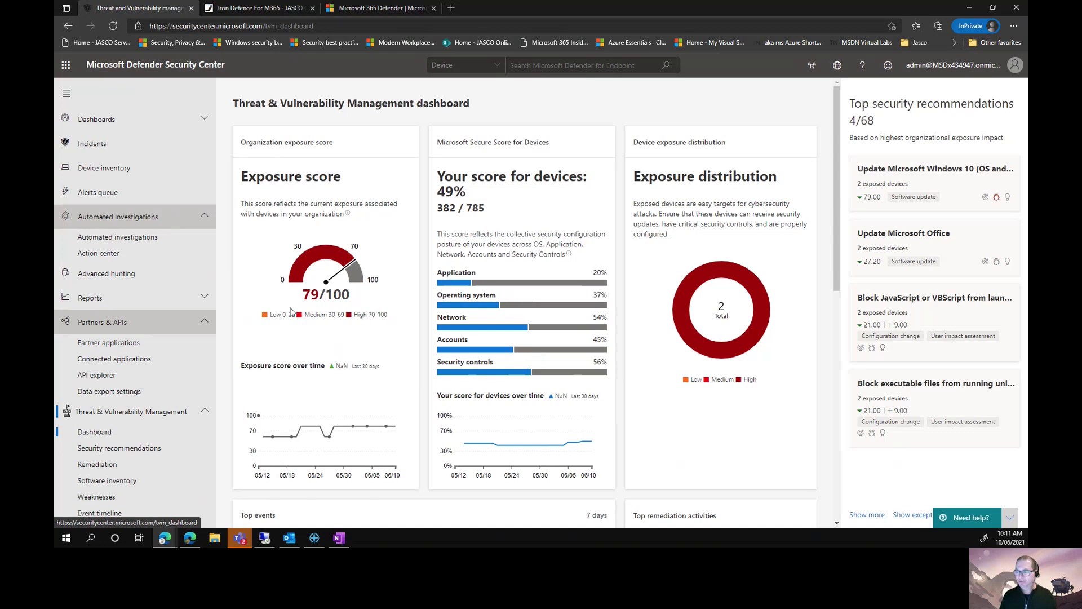
left_click(128, 449)
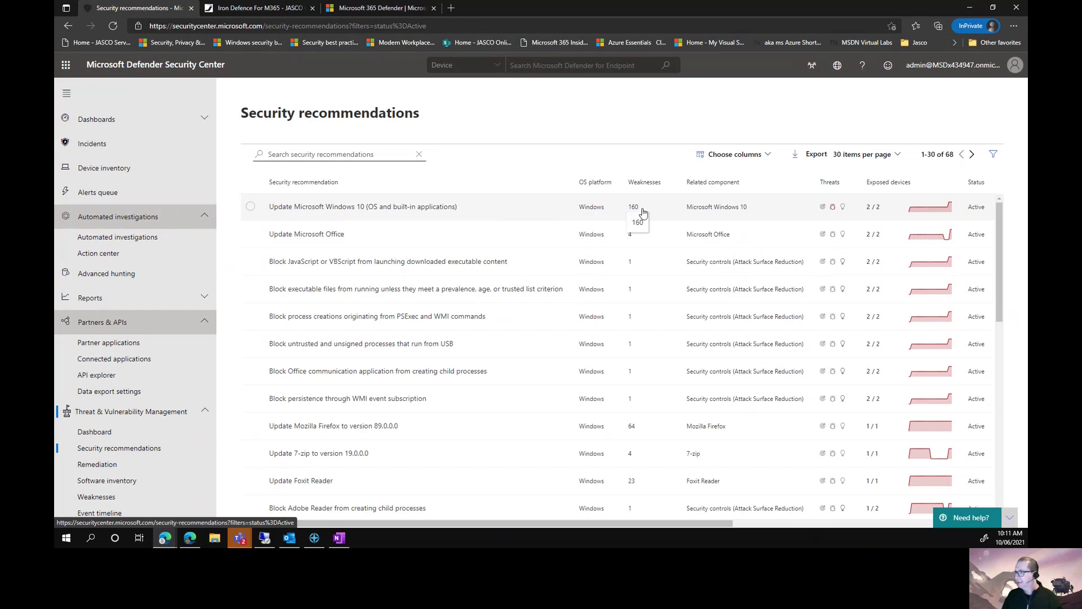
mouse_move(835, 210)
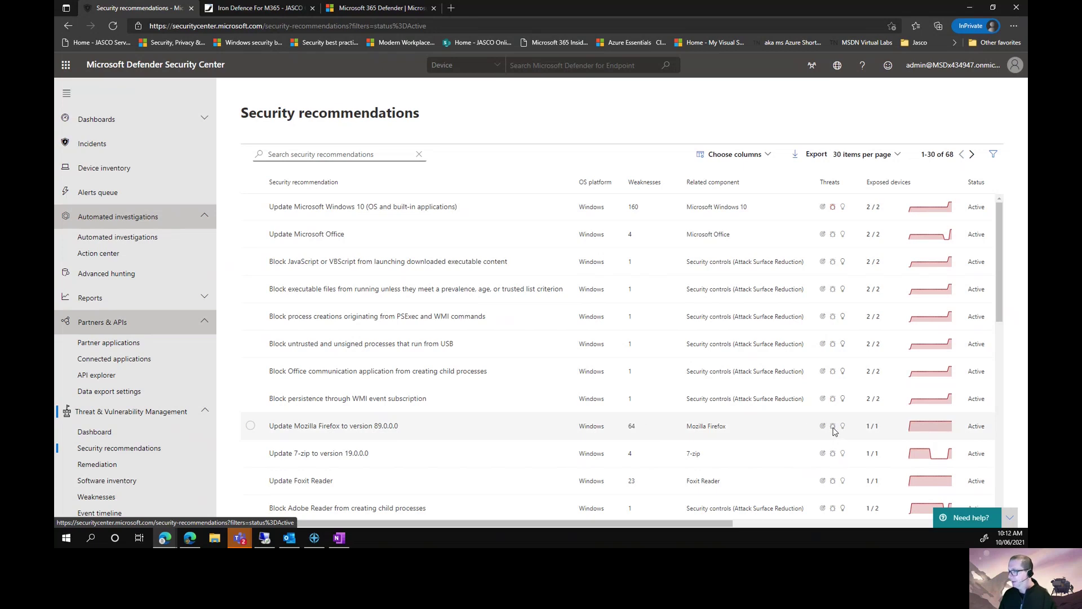
mouse_move(835, 431)
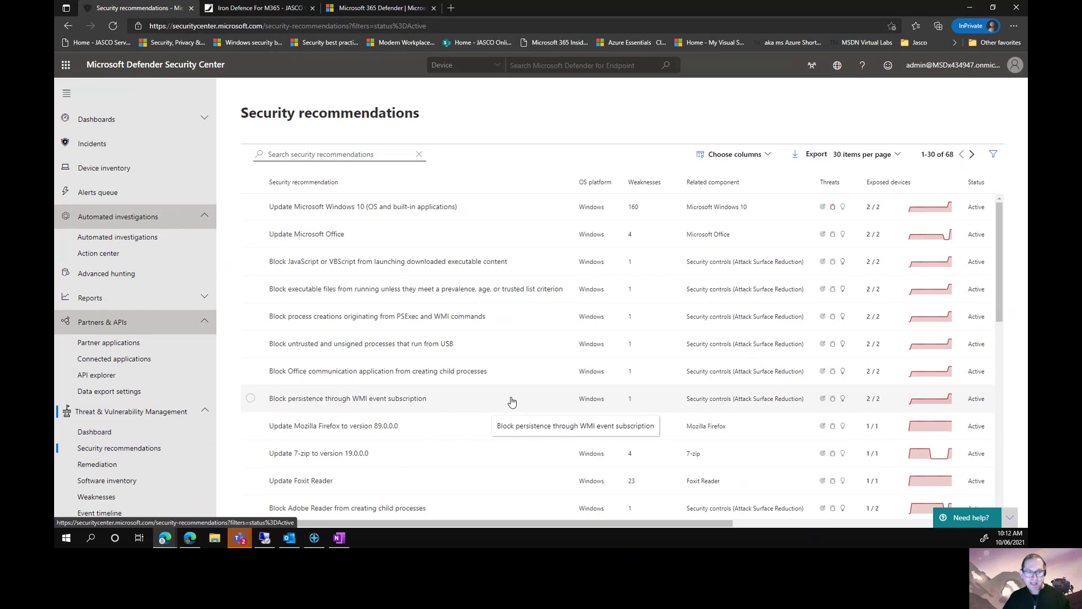
scroll(510, 403, "down", 3)
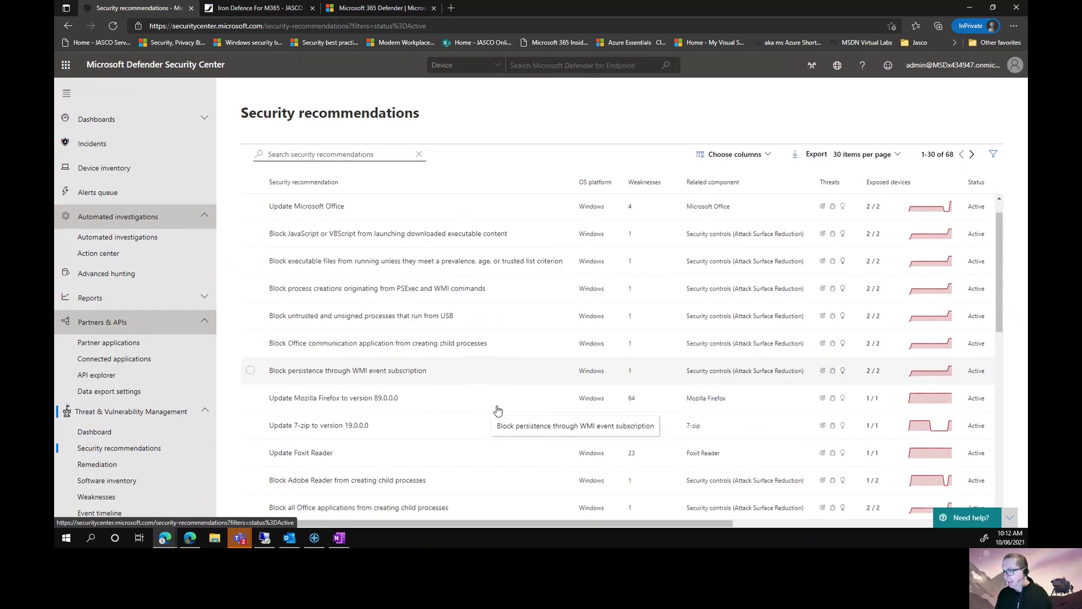
scroll(498, 411, "down", 1)
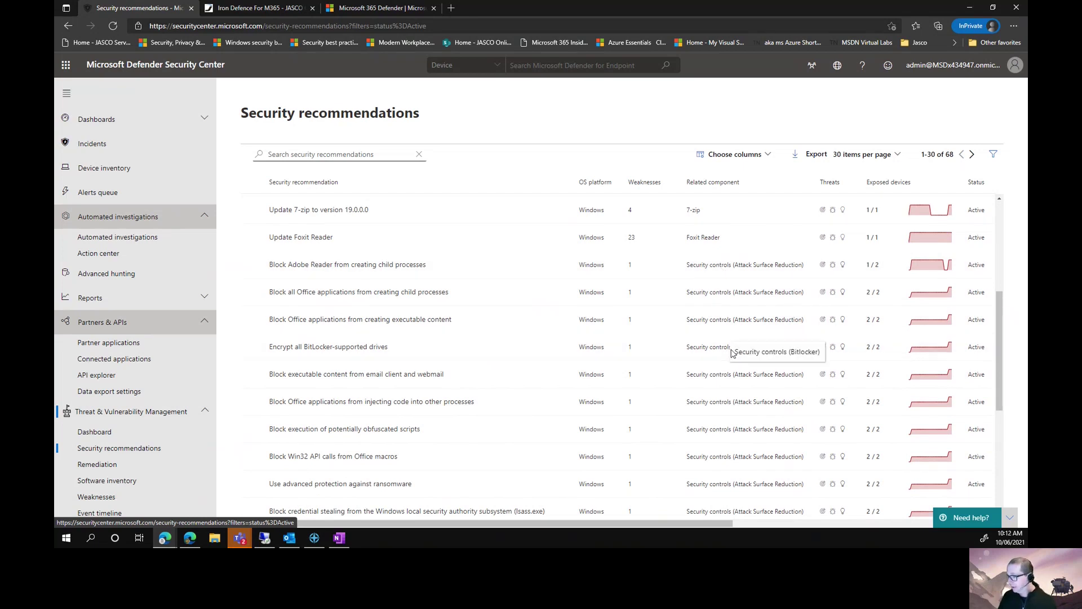
scroll(736, 507, "down", 1)
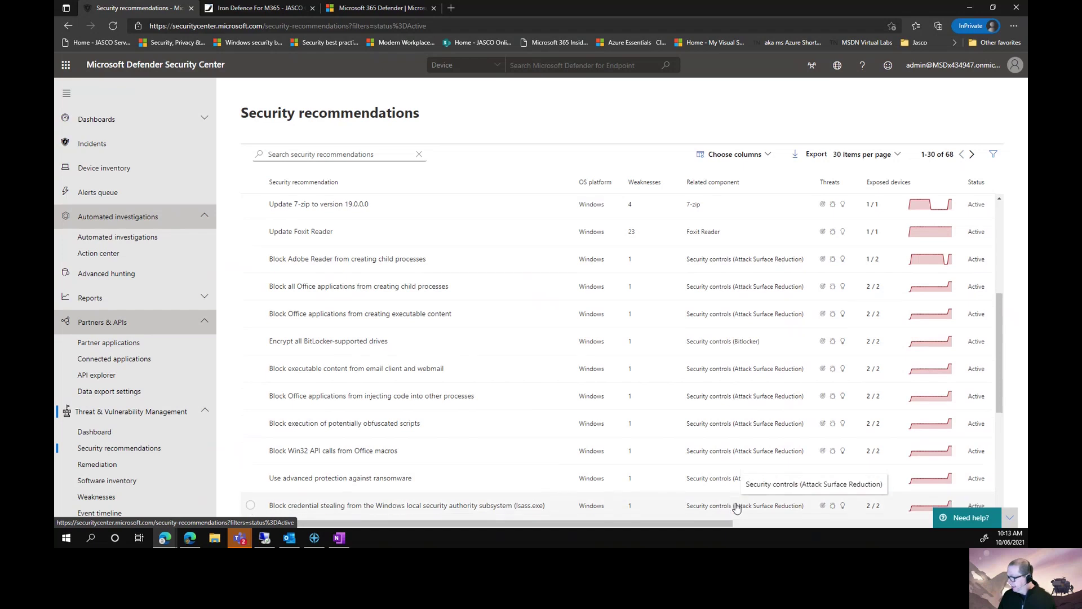
scroll(736, 507, "down", 4)
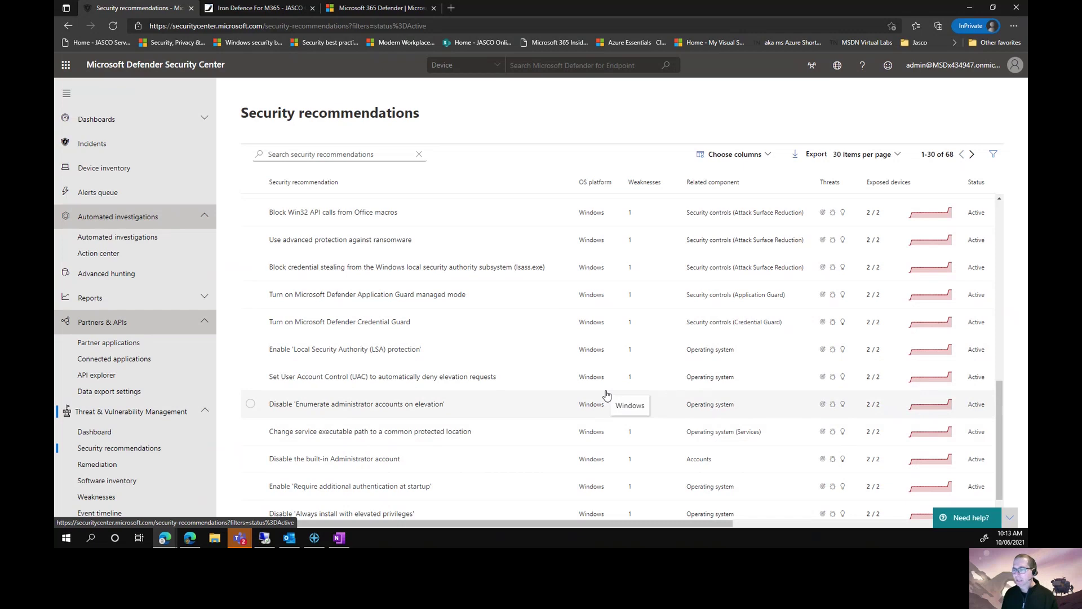
- Open the recommendation "Disable 'Enumerate administrator accounts on elevation'" and expand its list of exposed devices
left_click(338, 413)
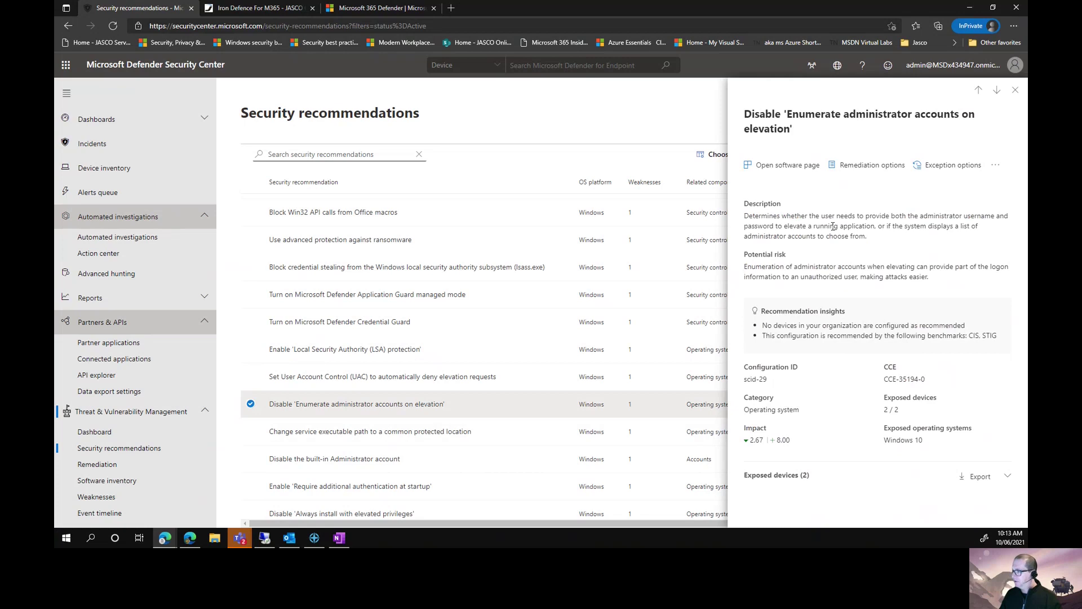
left_click(796, 477)
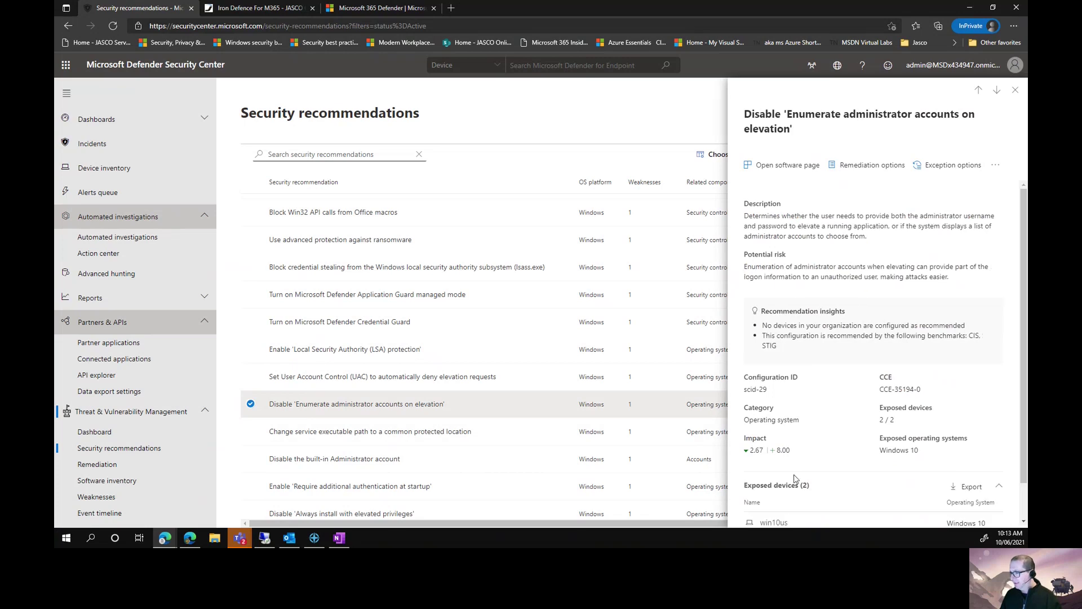
scroll(820, 441, "down", 1)
scroll(857, 316, "up", 1)
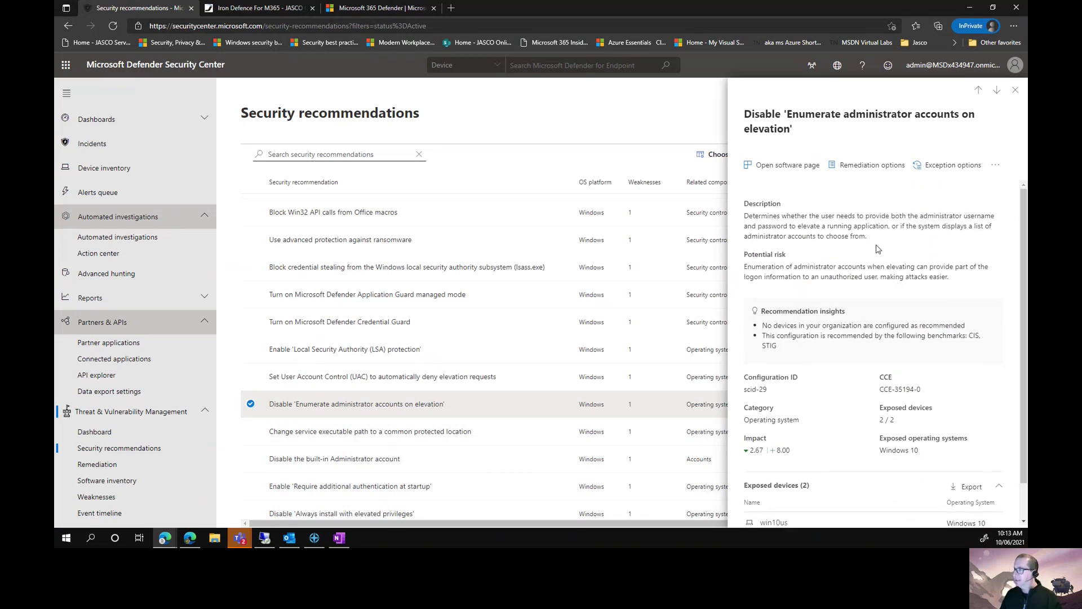
- Review the recommendation's remediation options and request form, and close its details without submitting a request
left_click(890, 176)
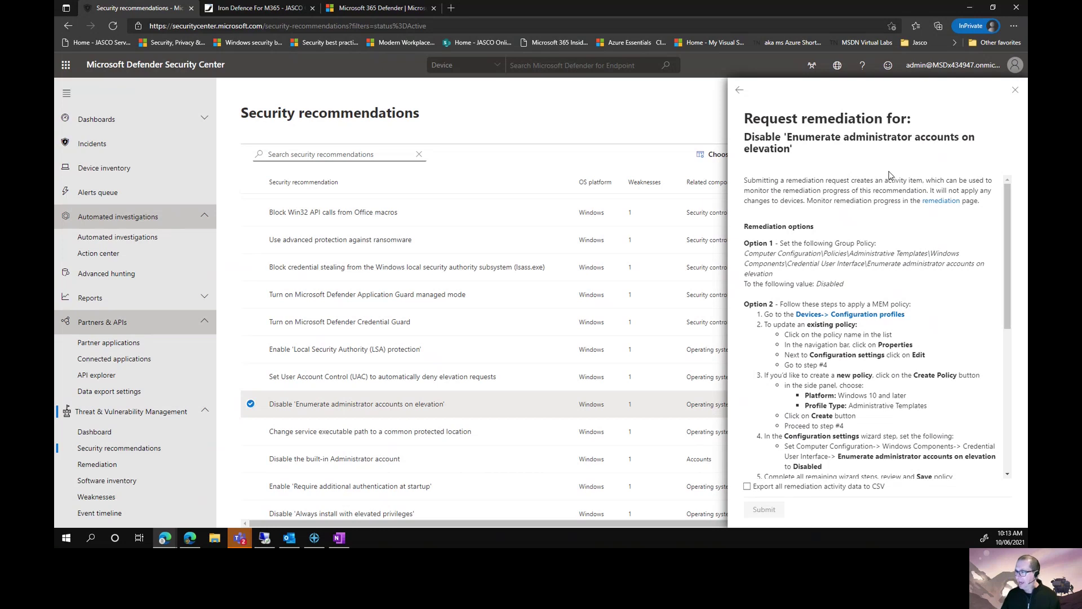
scroll(873, 322, "down", 4)
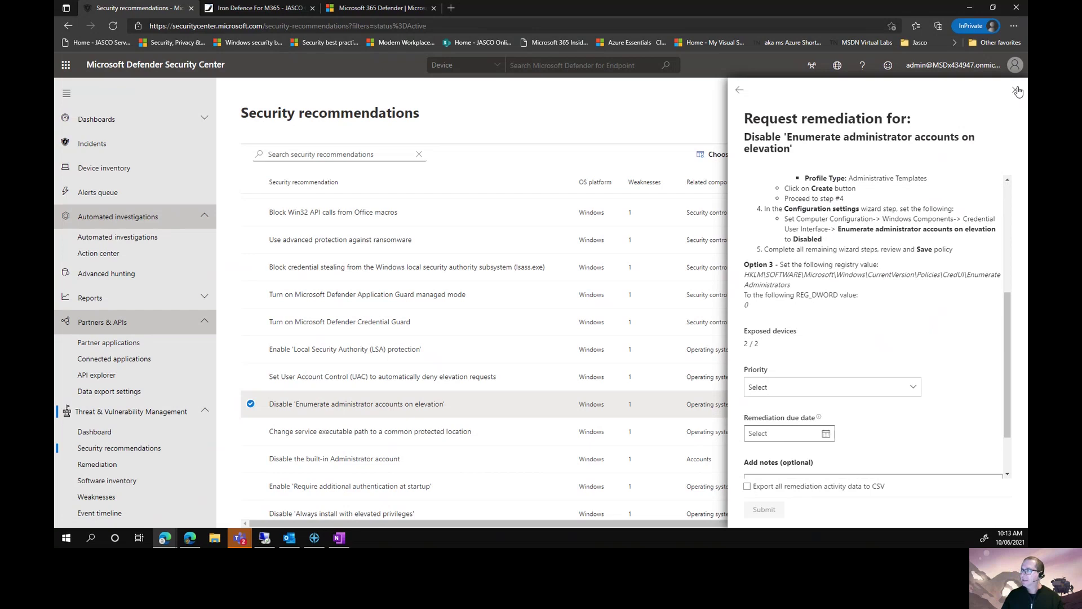
left_click(738, 96)
left_click(1015, 90)
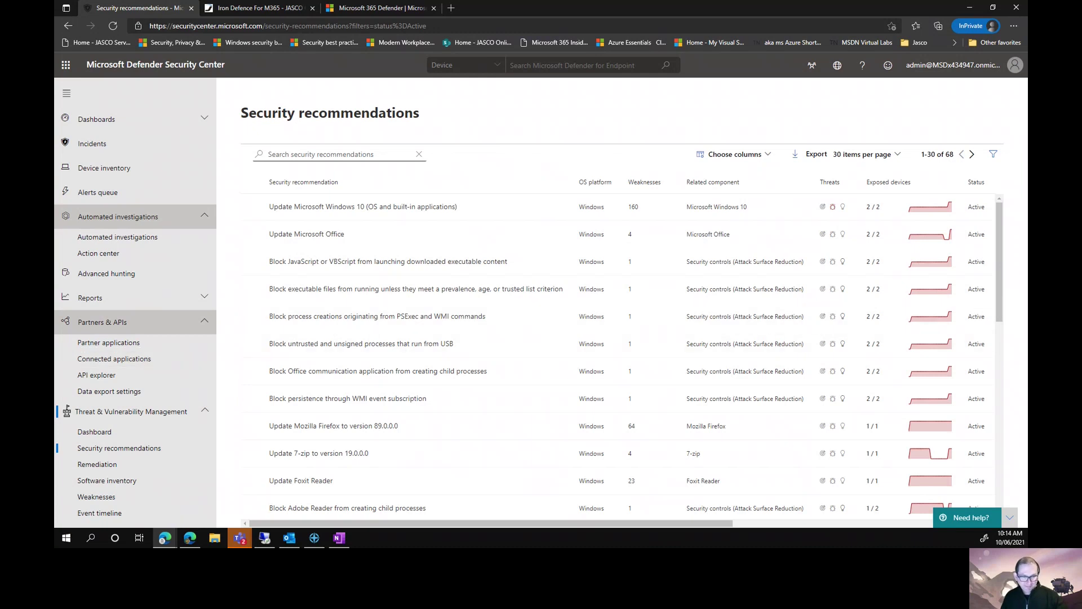
- Visit the software inventory and move on to the Threat & Vulnerability Management event timeline
left_click(108, 482)
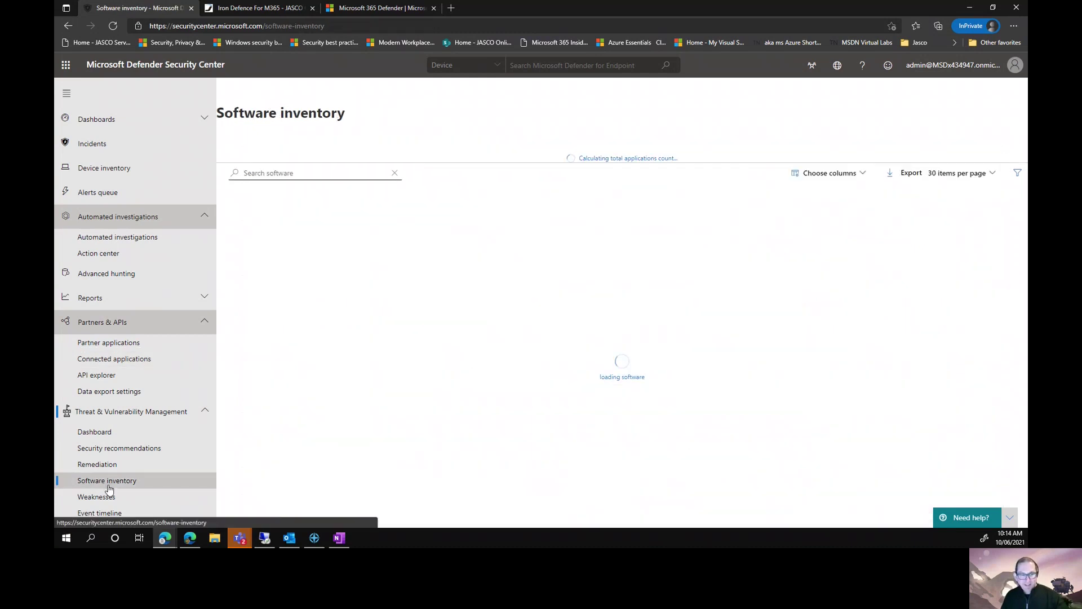
scroll(108, 490, "down", 2)
left_click(108, 453)
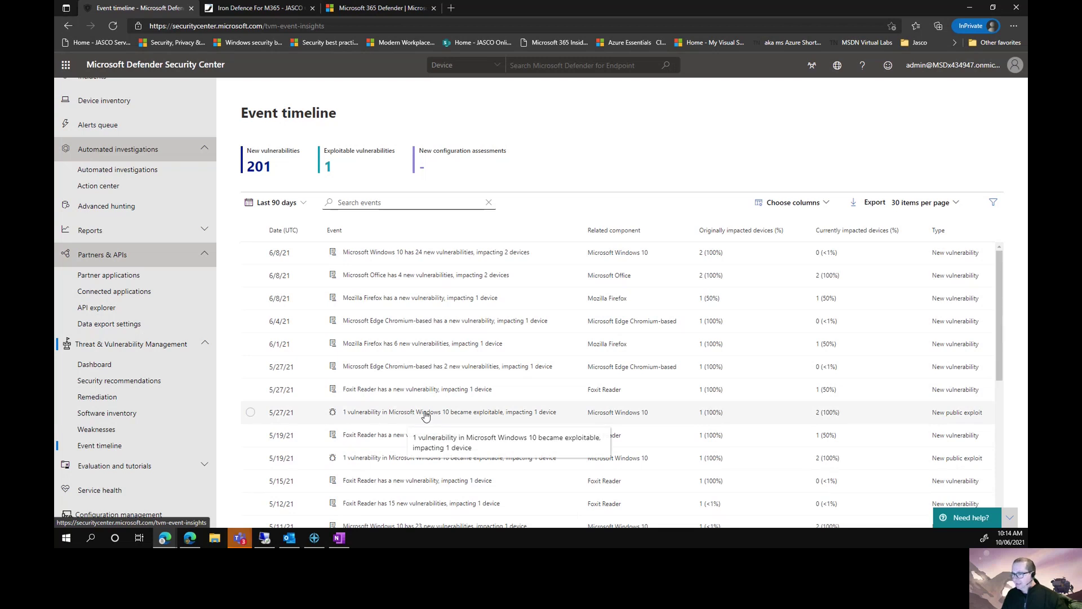
- Open the 5/27/21 event about a Microsoft Windows 10 vulnerability becoming exploitable and go to its related security recommendation
left_click(249, 414)
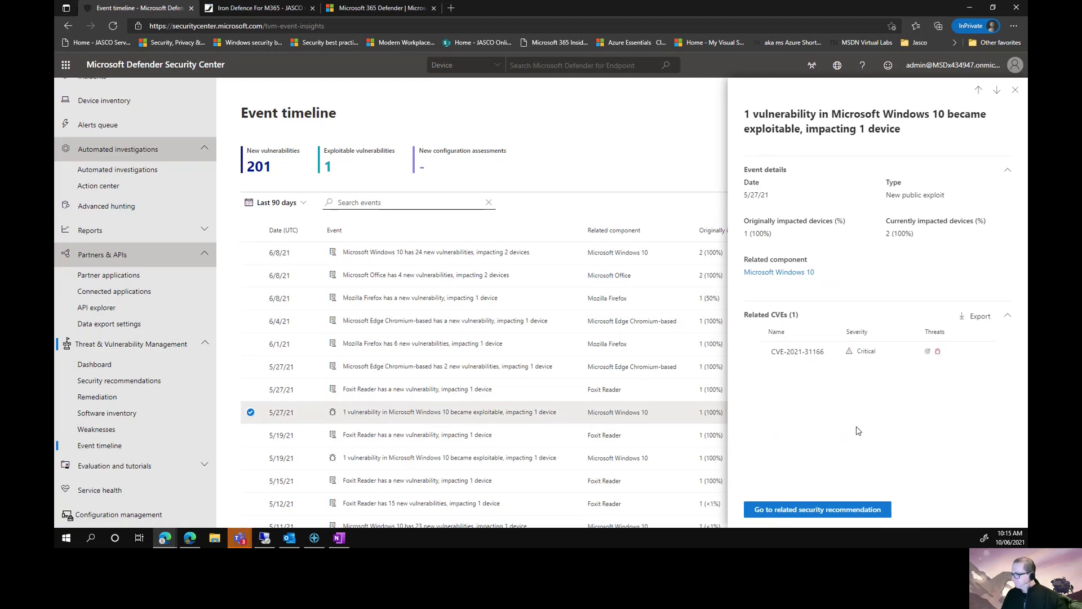
left_click(828, 505)
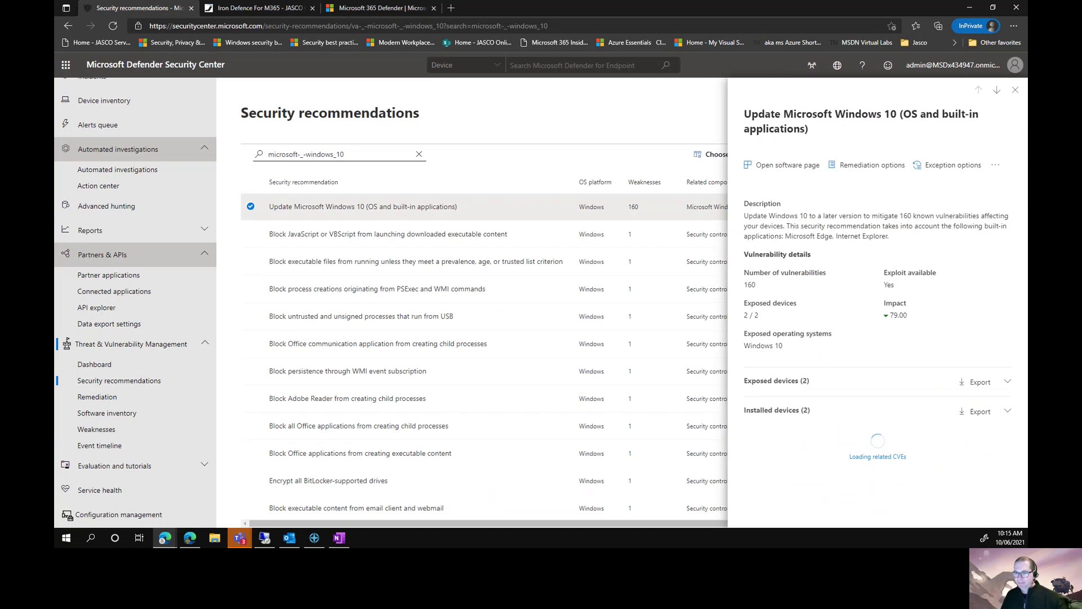
- Open the device configuration management page and review its onboarding, security baseline, attack surface management and web protection cards
scroll(144, 490, "down", 1)
left_click(145, 489)
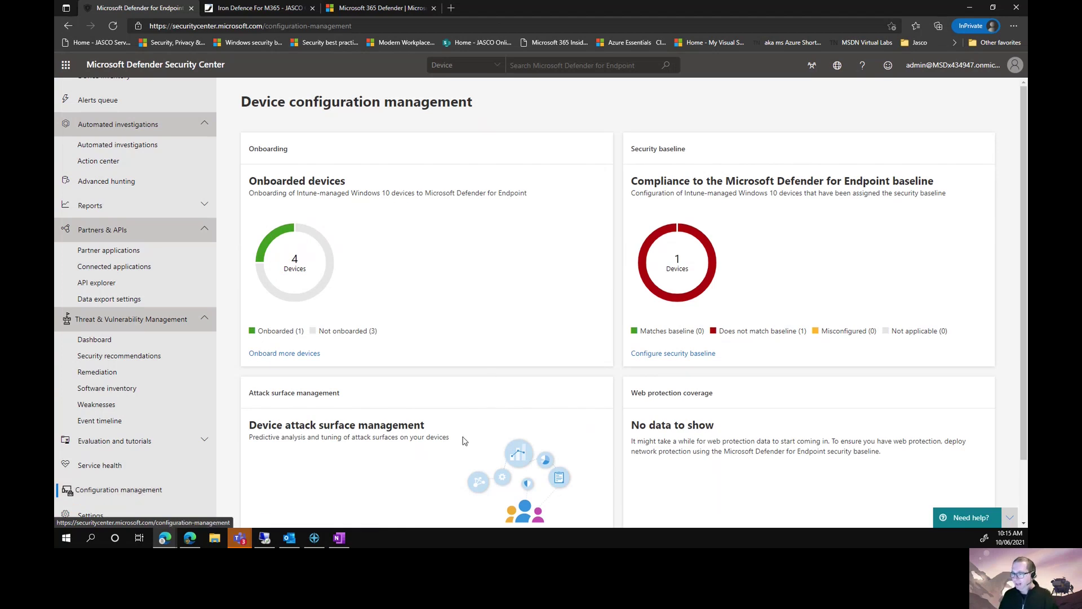
scroll(465, 440, "down", 1)
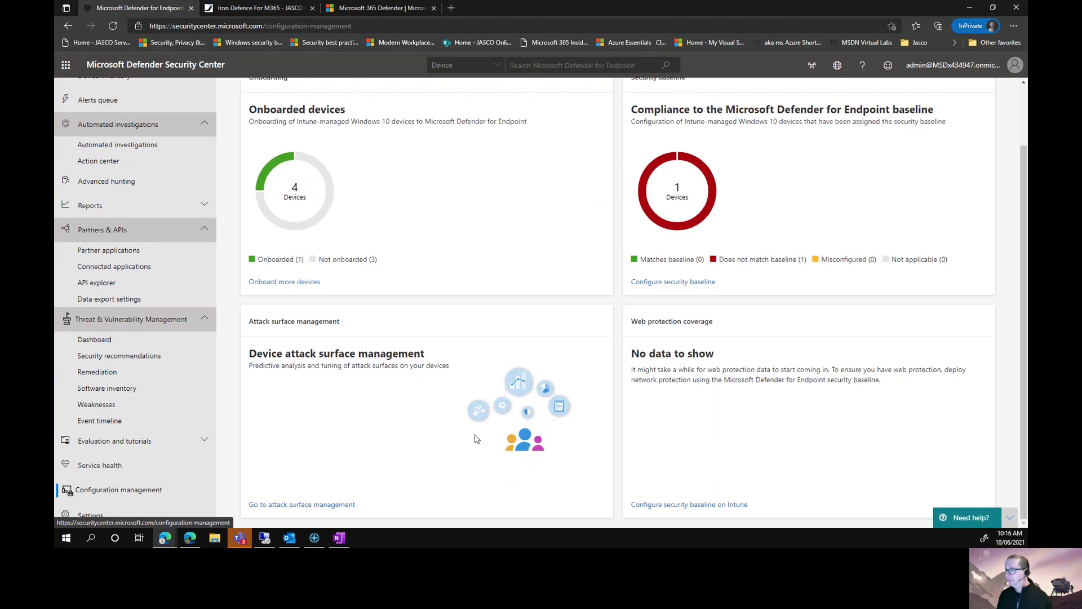
scroll(704, 501, "up", 1)
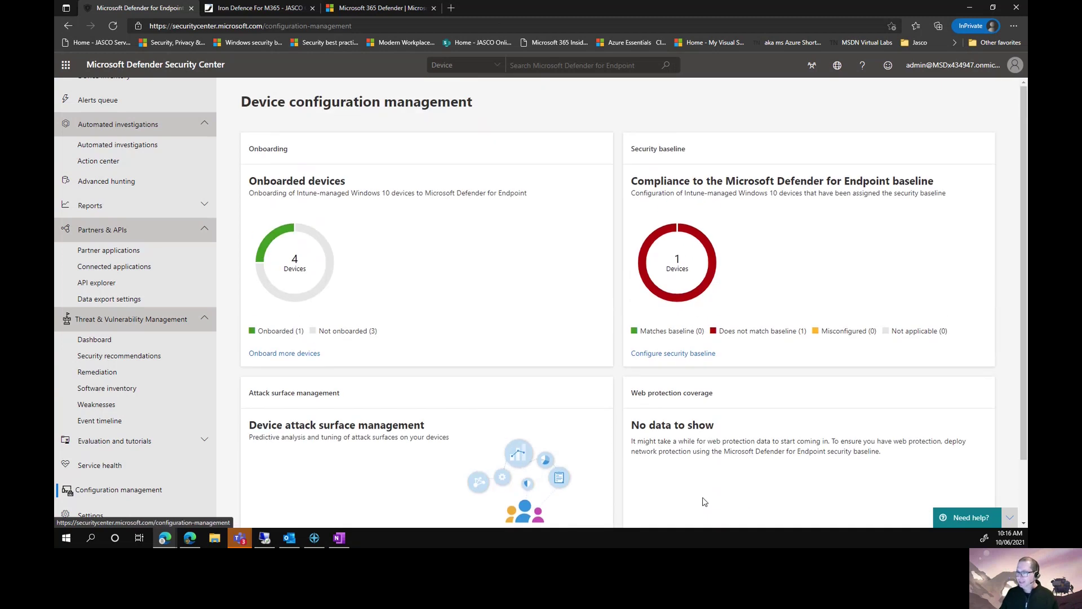
mouse_move(334, 285)
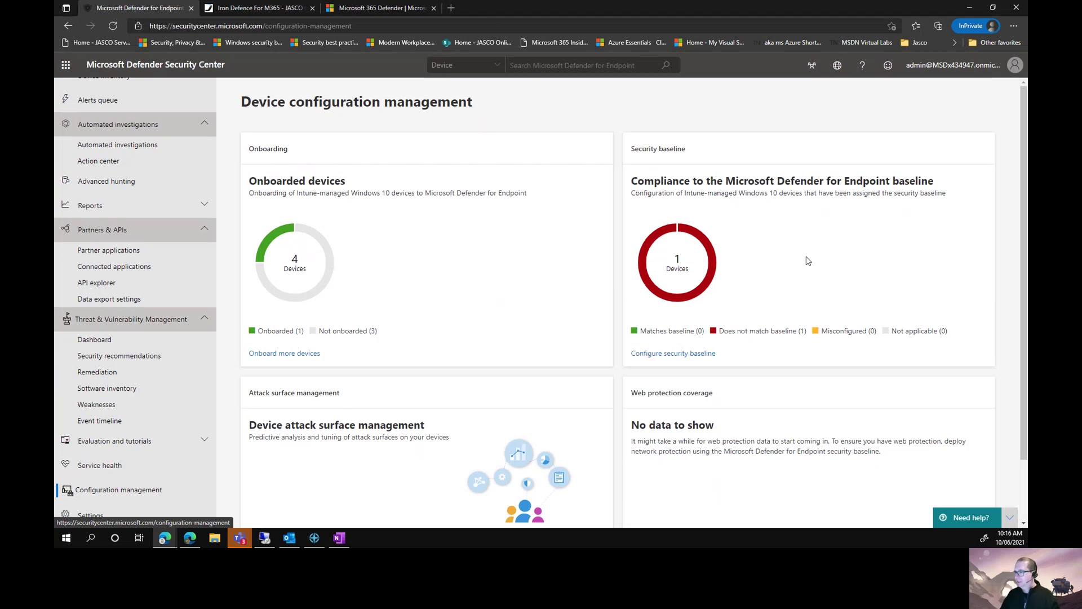
scroll(756, 328, "down", 1)
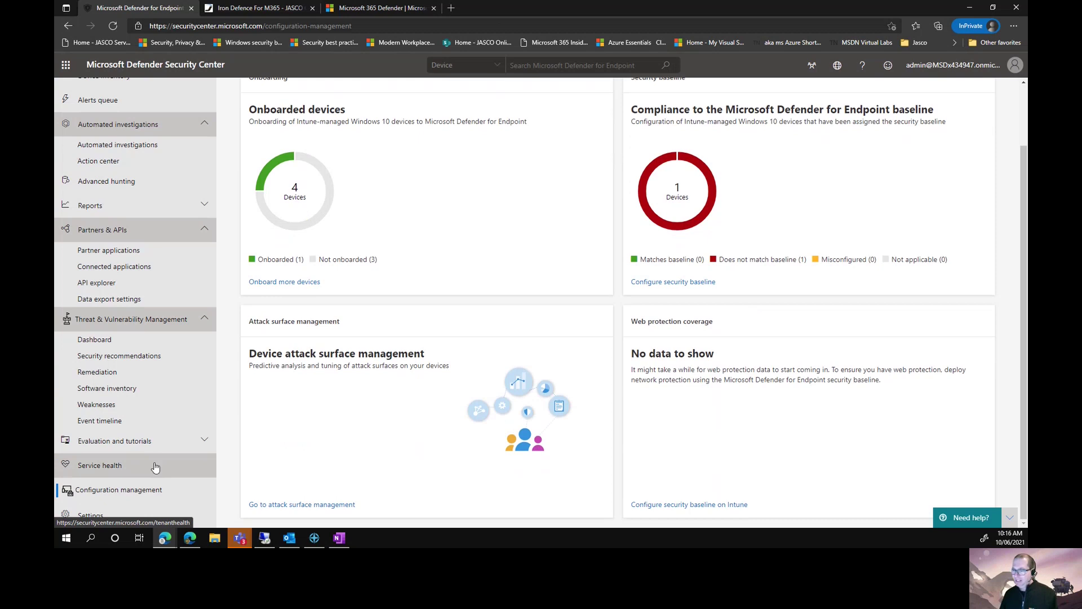
- Open the Advanced features settings and examine options such as Automated Investigation, Live Response and EDR in block mode
left_click(116, 515)
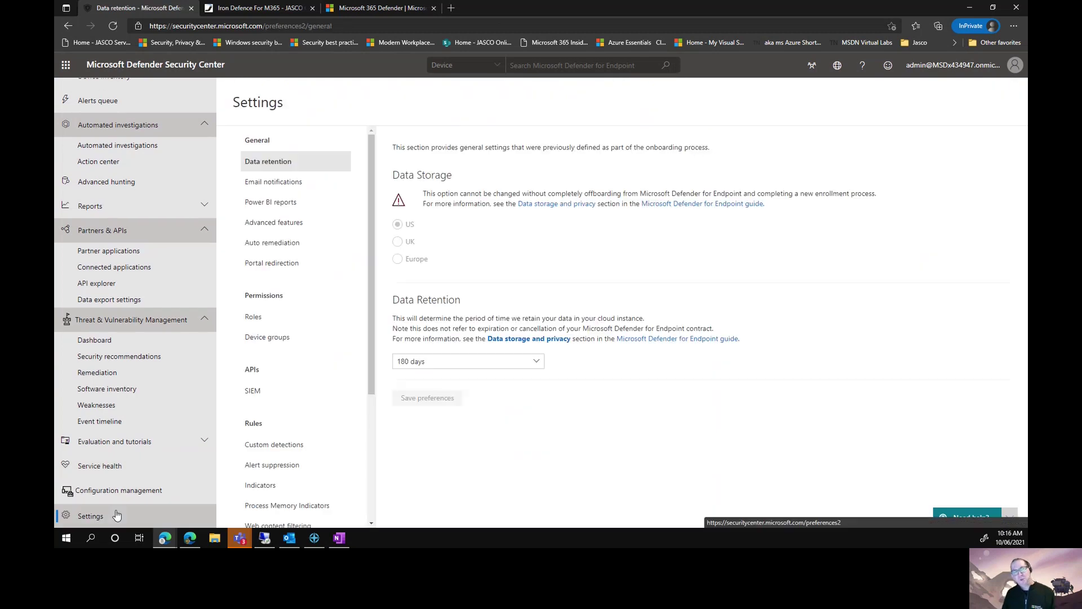
scroll(284, 403, "down", 3)
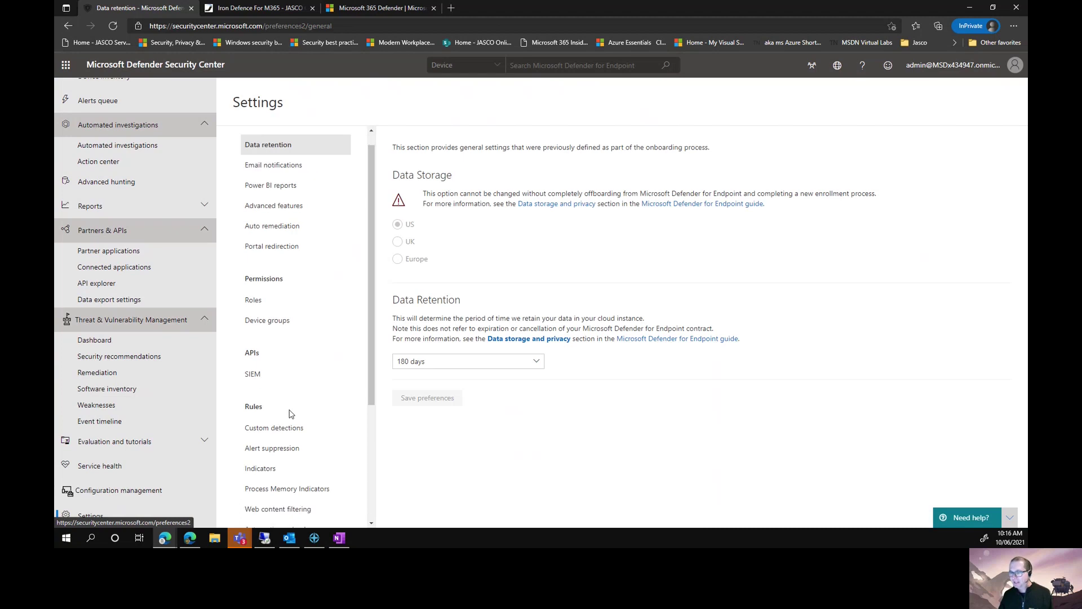
scroll(289, 414, "up", 3)
left_click(292, 222)
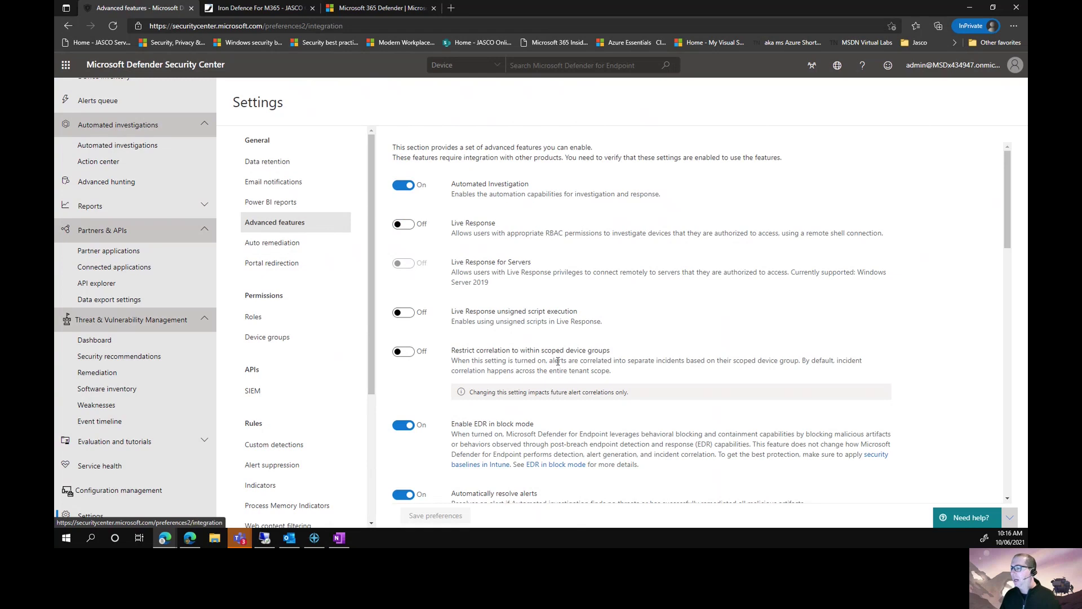
scroll(558, 360, "down", 1)
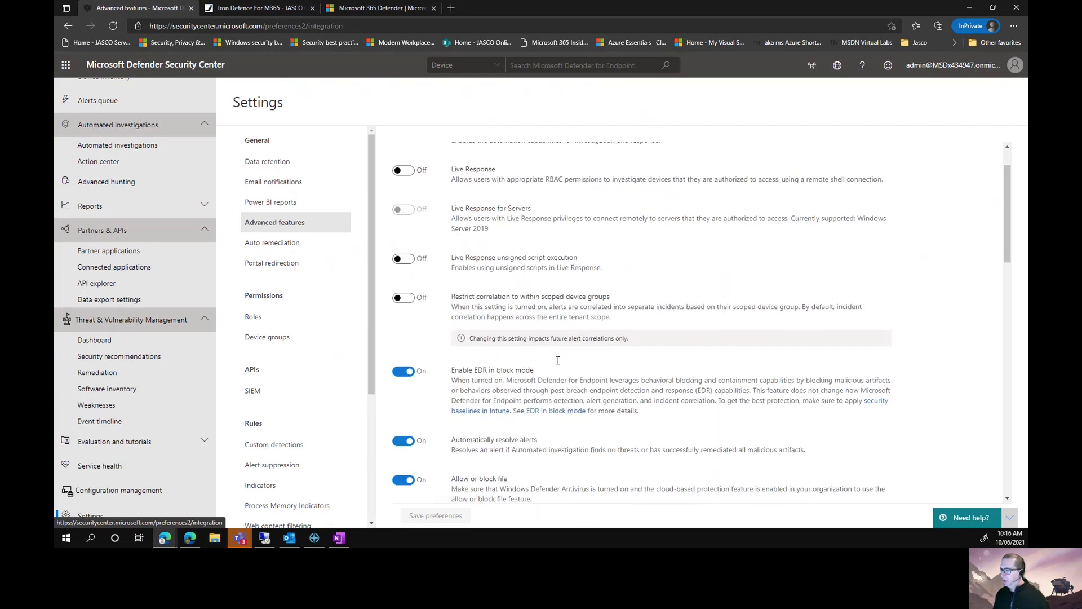
scroll(558, 361, "up", 1)
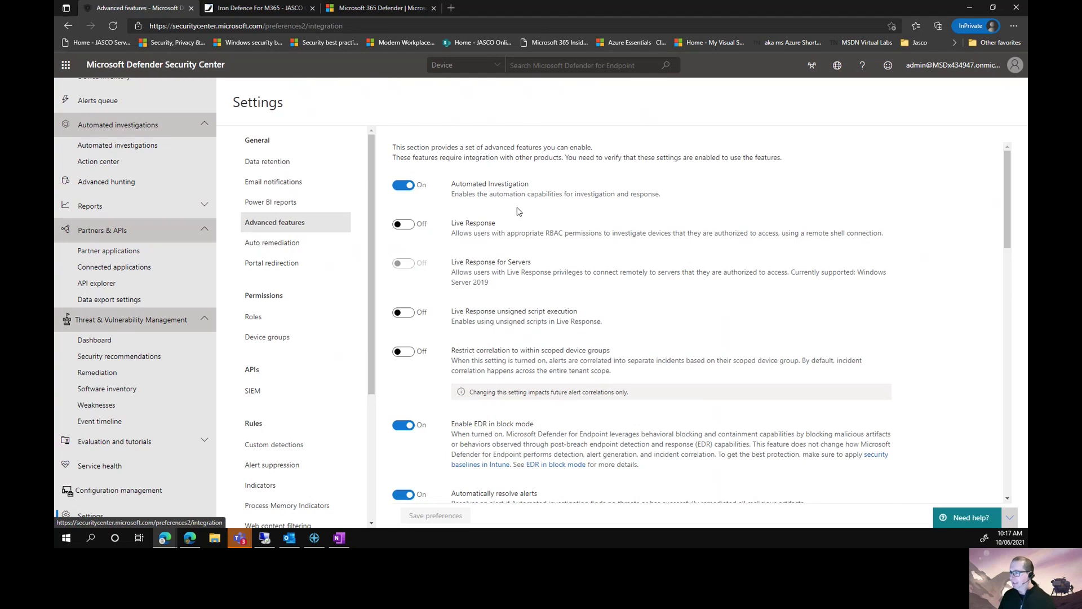
scroll(545, 367, "down", 2)
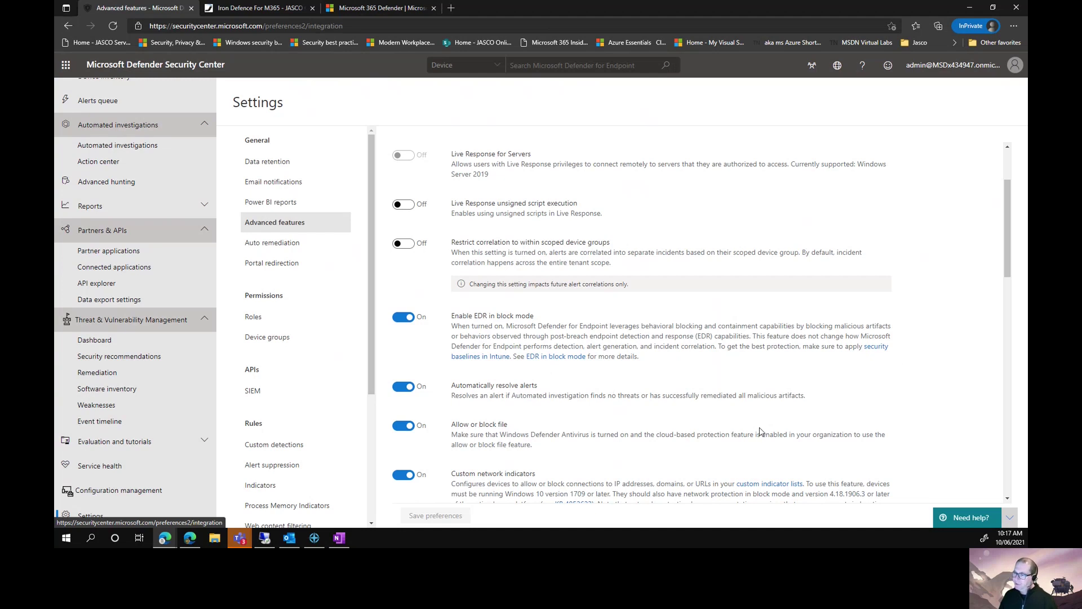
- Review the remaining advanced features, from custom network indicators and tamper protection through product integrations, device discovery, preview features and Microsoft Threat Experts
scroll(759, 432, "down", 1)
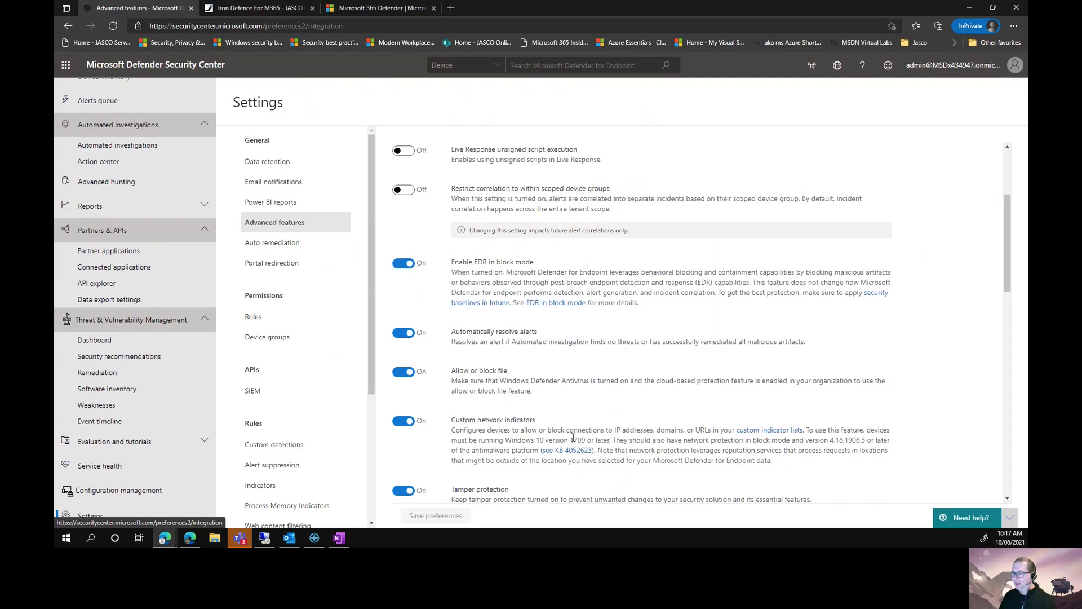
scroll(574, 437, "down", 5)
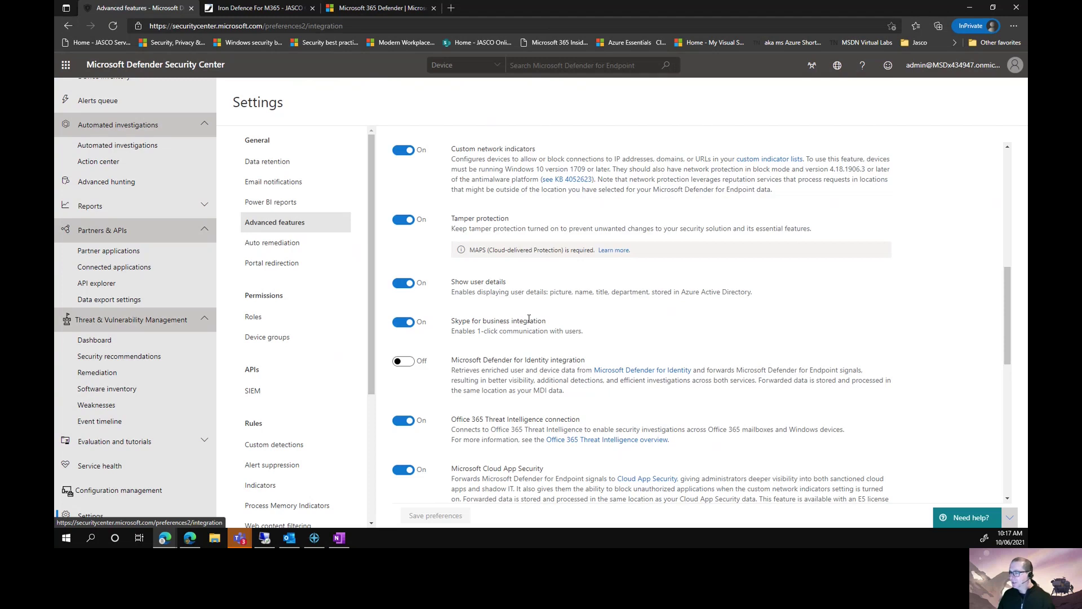
scroll(529, 320, "down", 3)
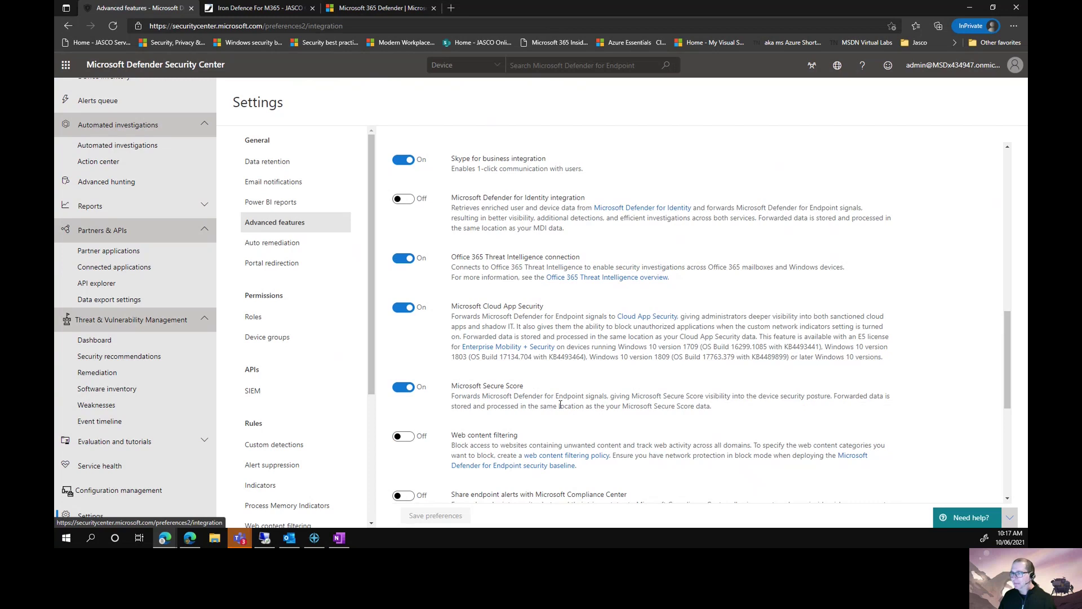
scroll(561, 404, "down", 2)
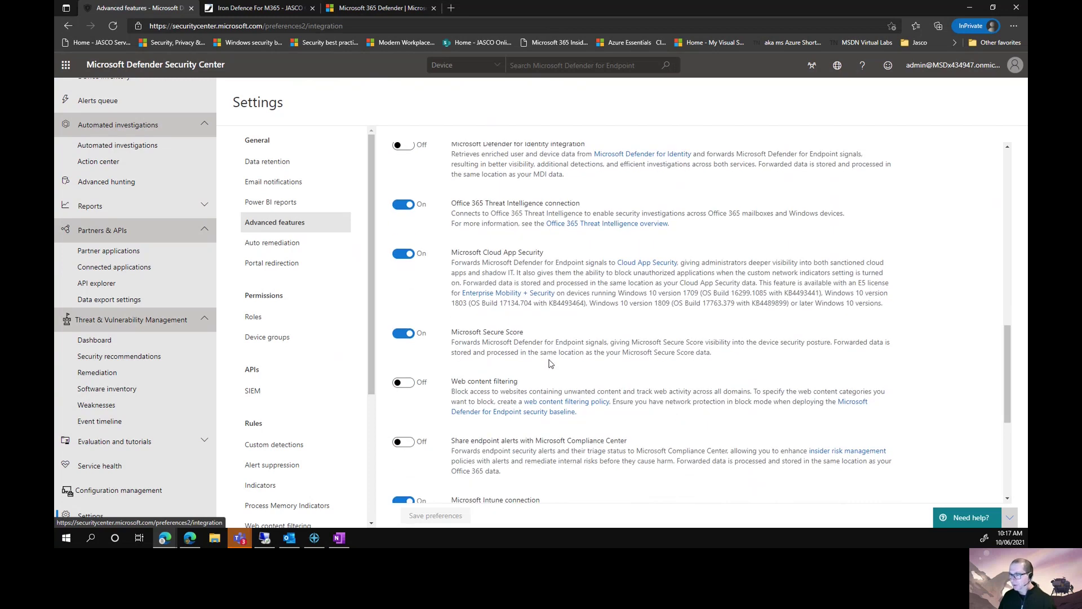
scroll(550, 362, "down", 4)
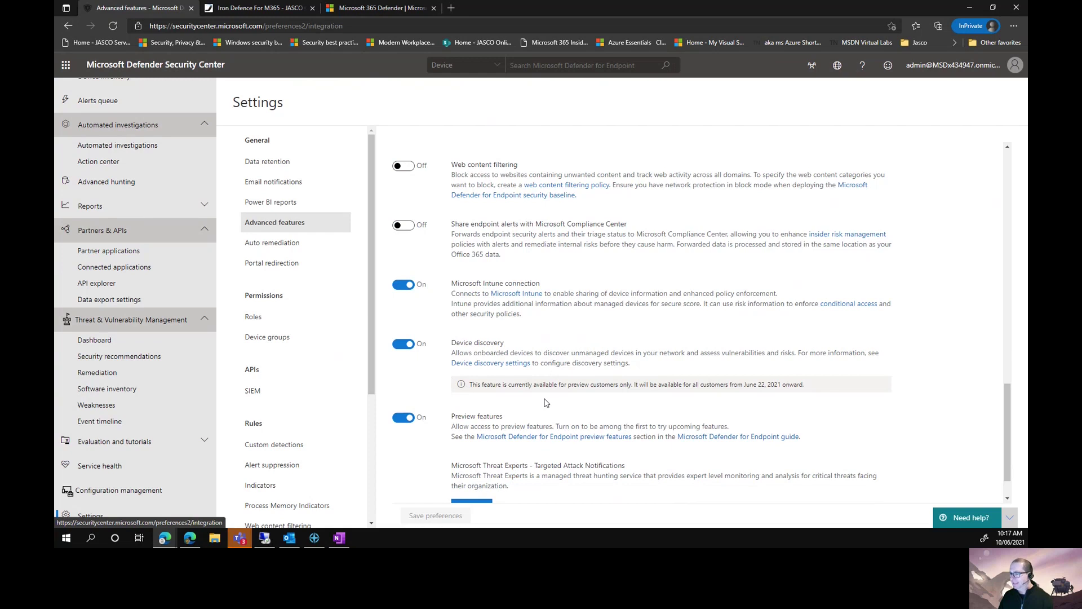
scroll(544, 403, "down", 1)
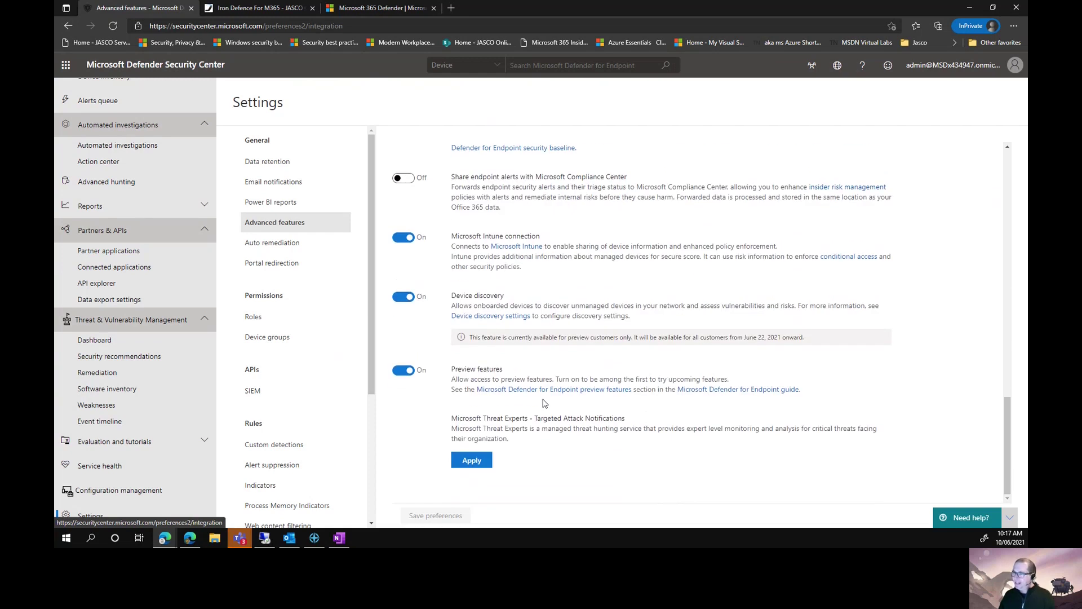
scroll(545, 403, "up", 18)
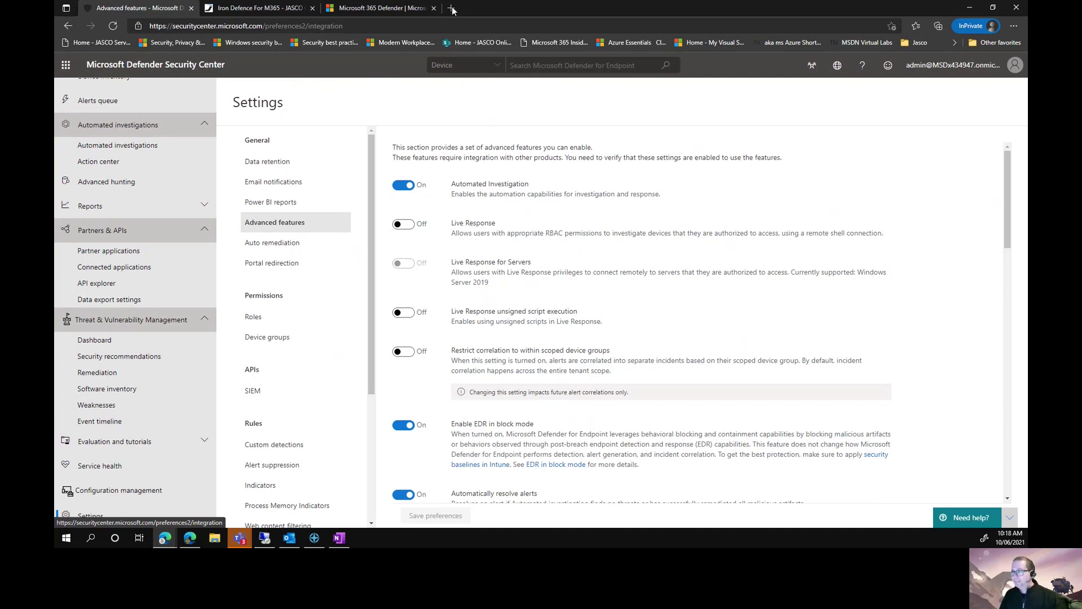
- Go to the Microsoft 365 Defender portal at security.microsoft.com and expand the Hunting section of its navigation
left_click(444, 26)
key("ctrl+a")
type("security")
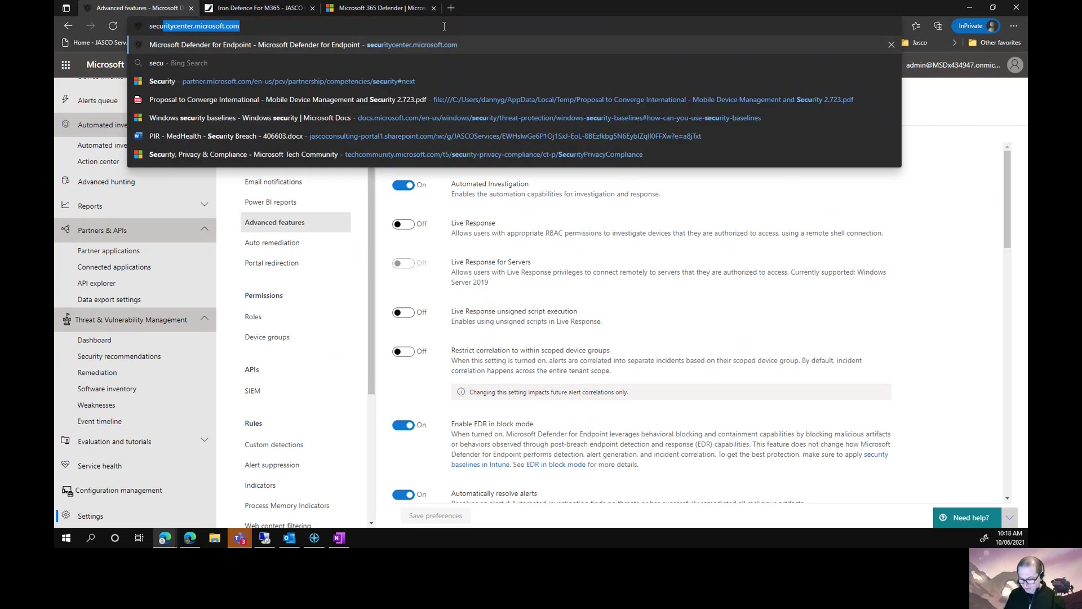
type(".")
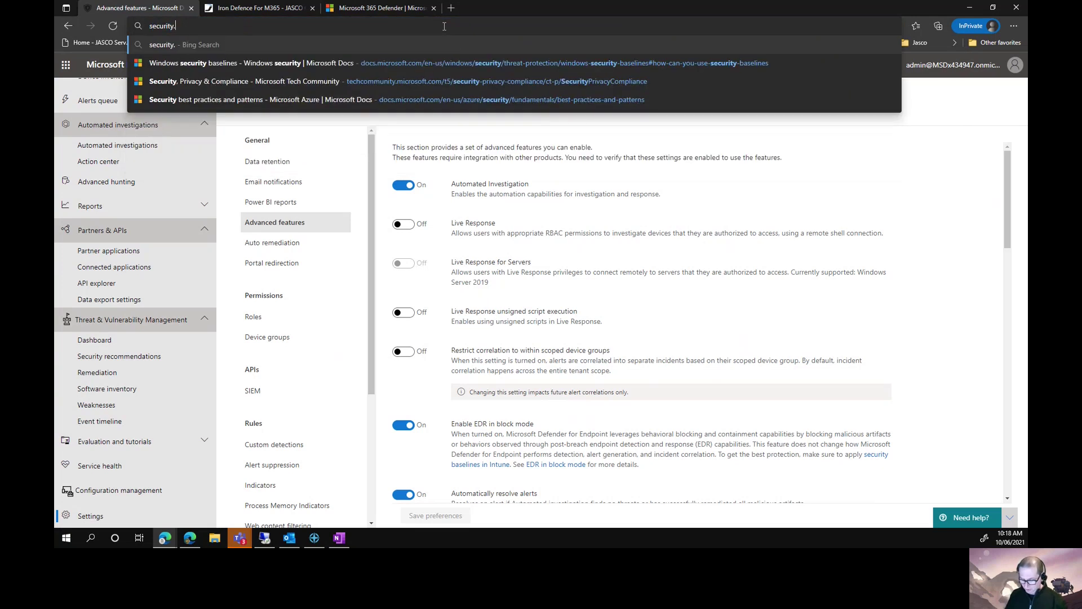
type("microsoft.co")
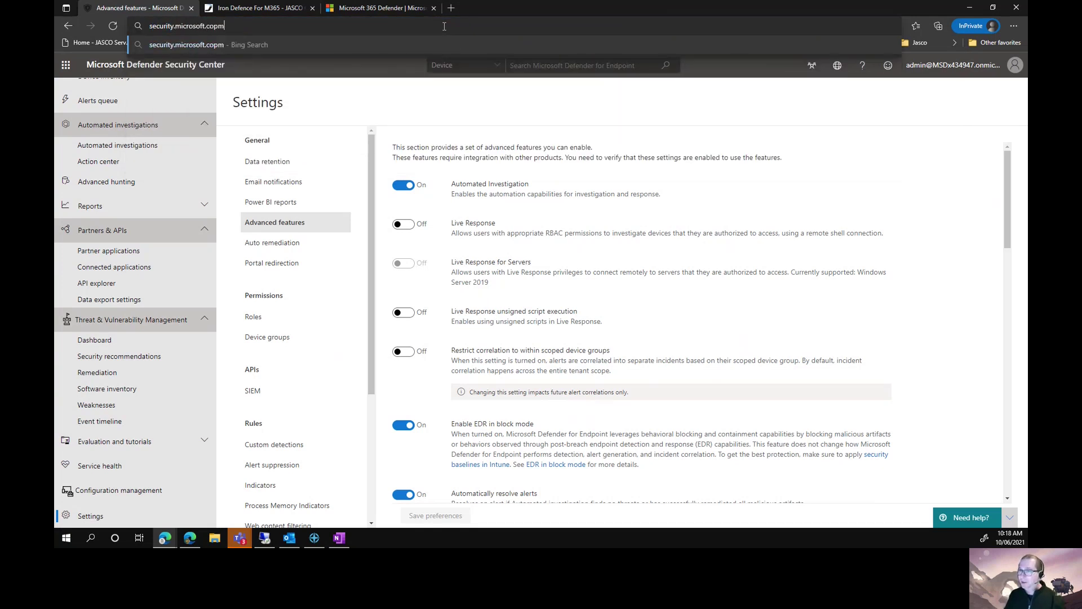
type("m")
key("Return")
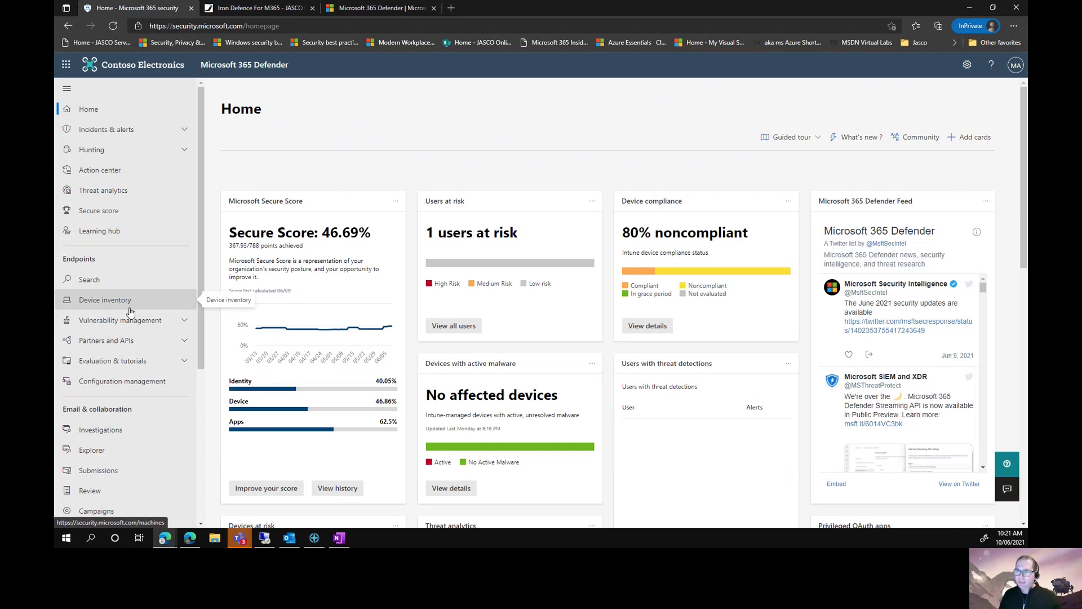
left_click(136, 156)
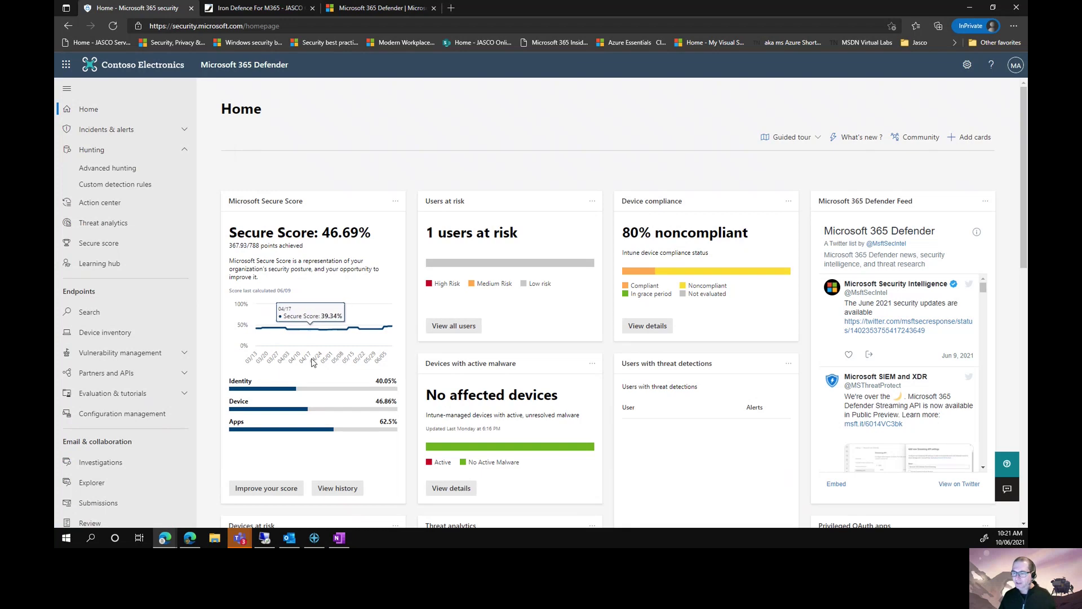
- View the Secure Score improvement actions and their available filter options, leave without filtering, and return to the portal's home page
mouse_move(317, 410)
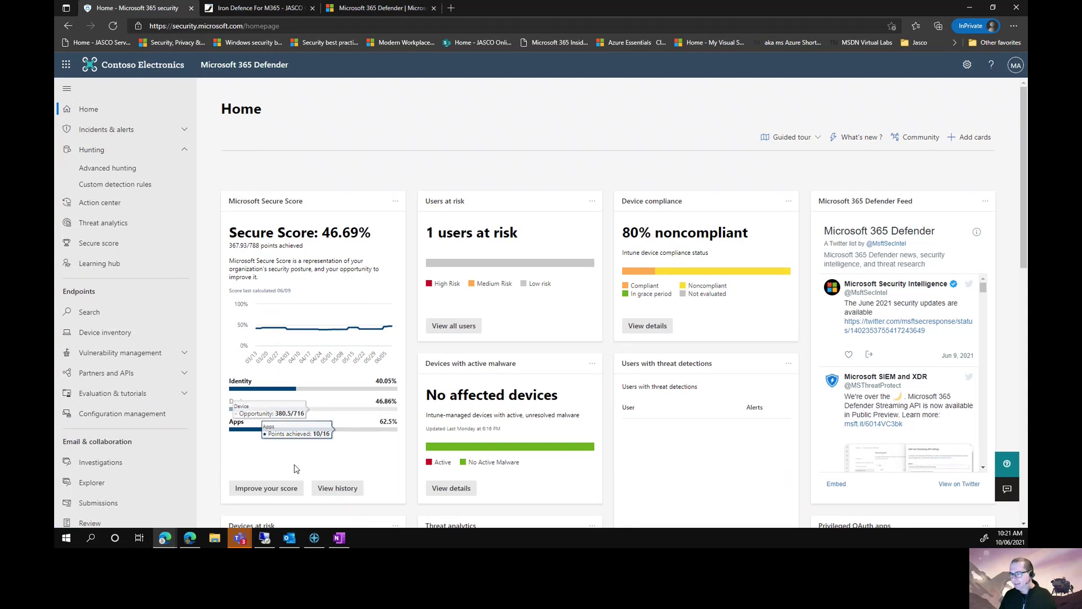
left_click(278, 489)
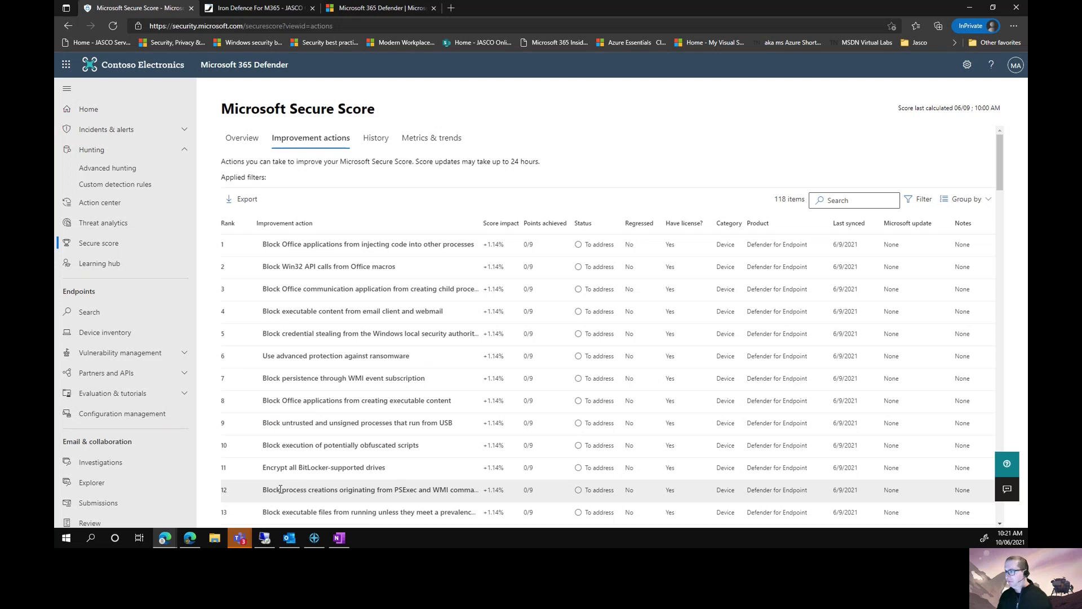
left_click(916, 199)
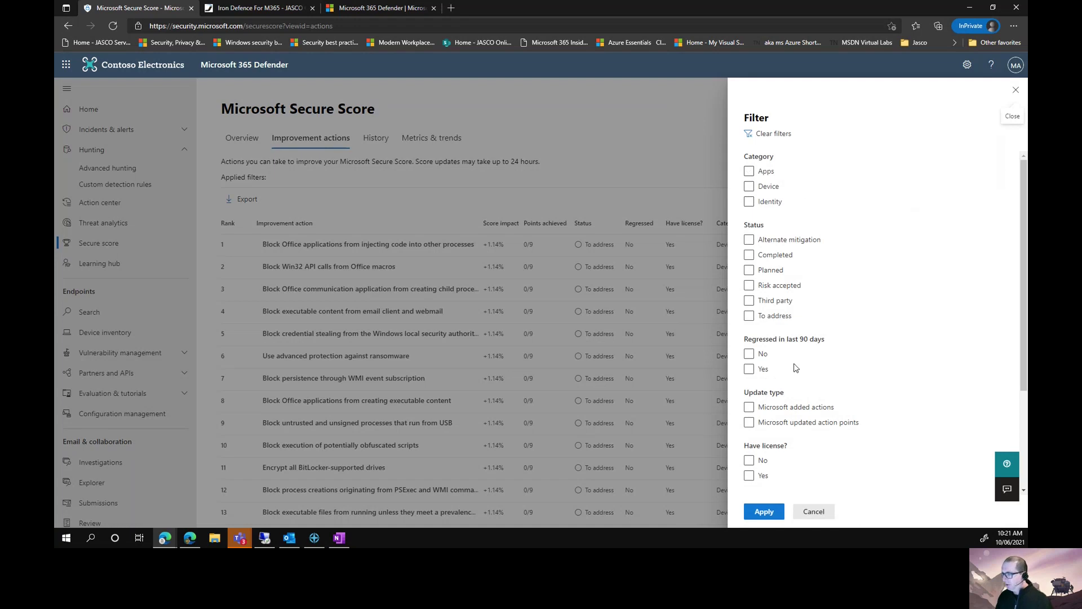
scroll(795, 367, "down", 3)
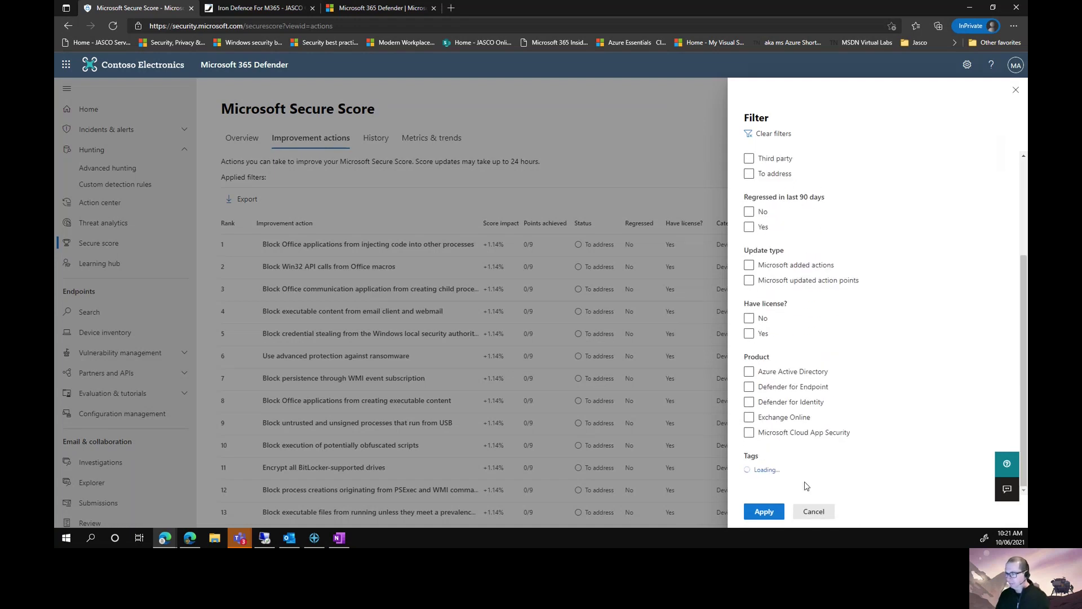
left_click(814, 511)
left_click(89, 109)
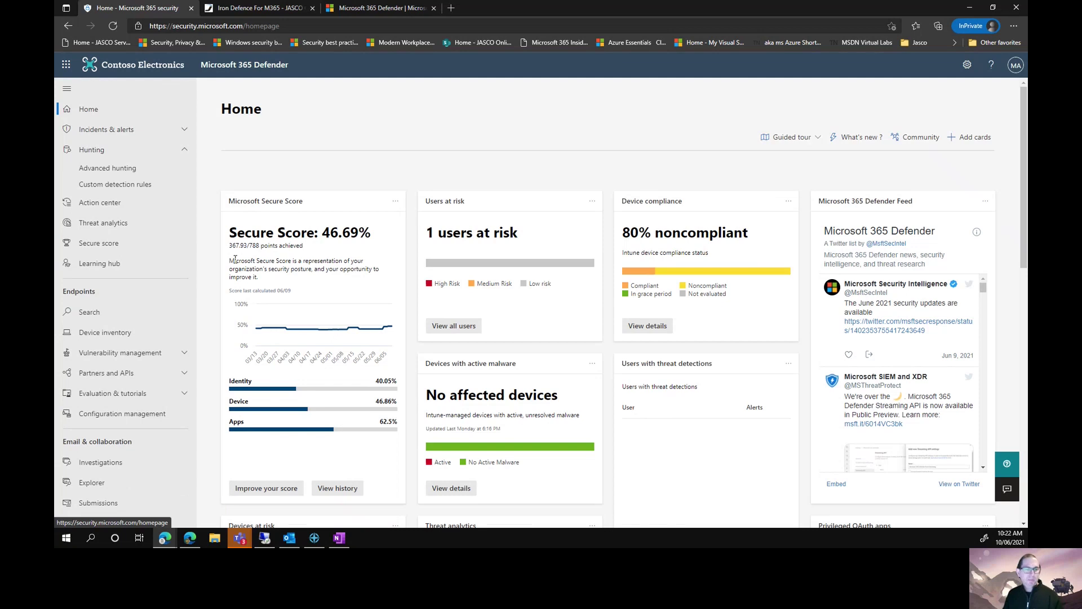